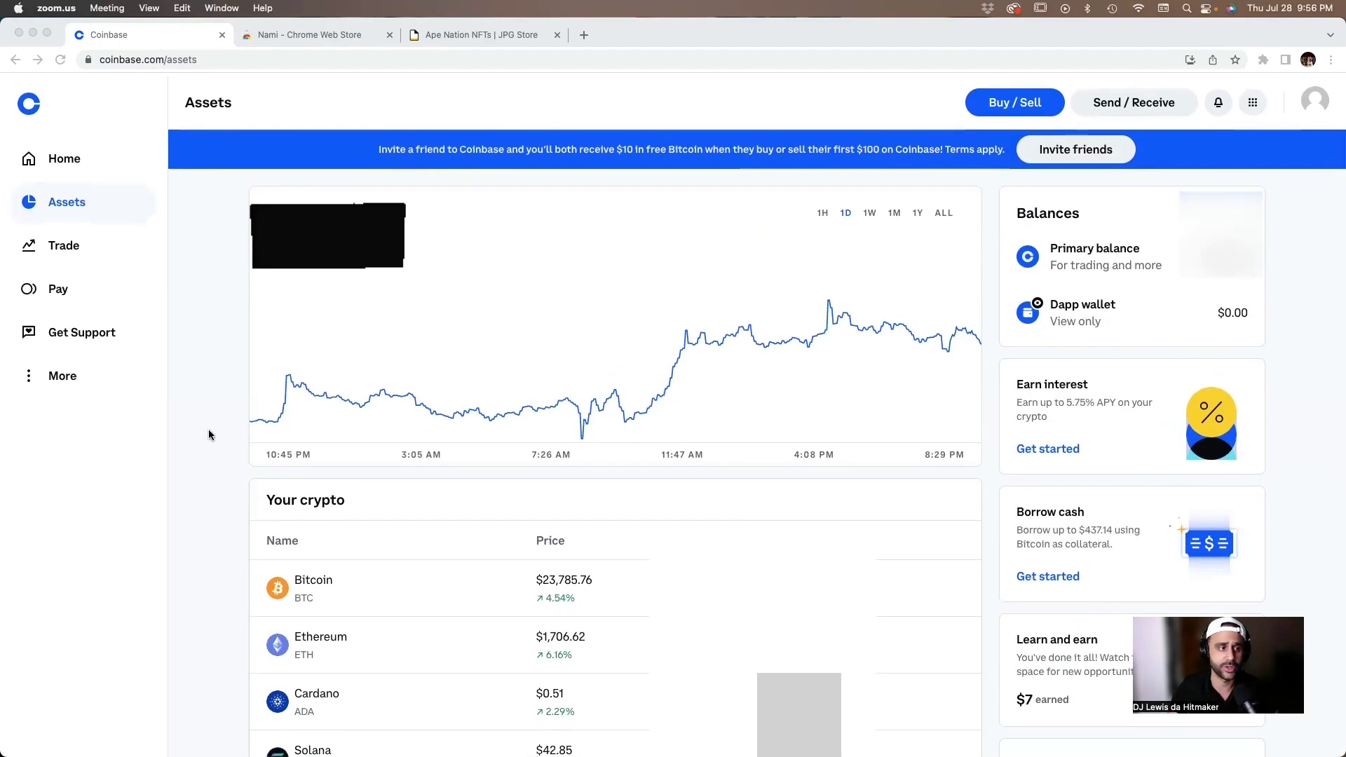
- Look through the crypto holdings on the Assets page and open the Cardano entry
{"action": "scroll", "coordinate": [208, 430], "scroll_direction": "down", "scroll_amount": 3}
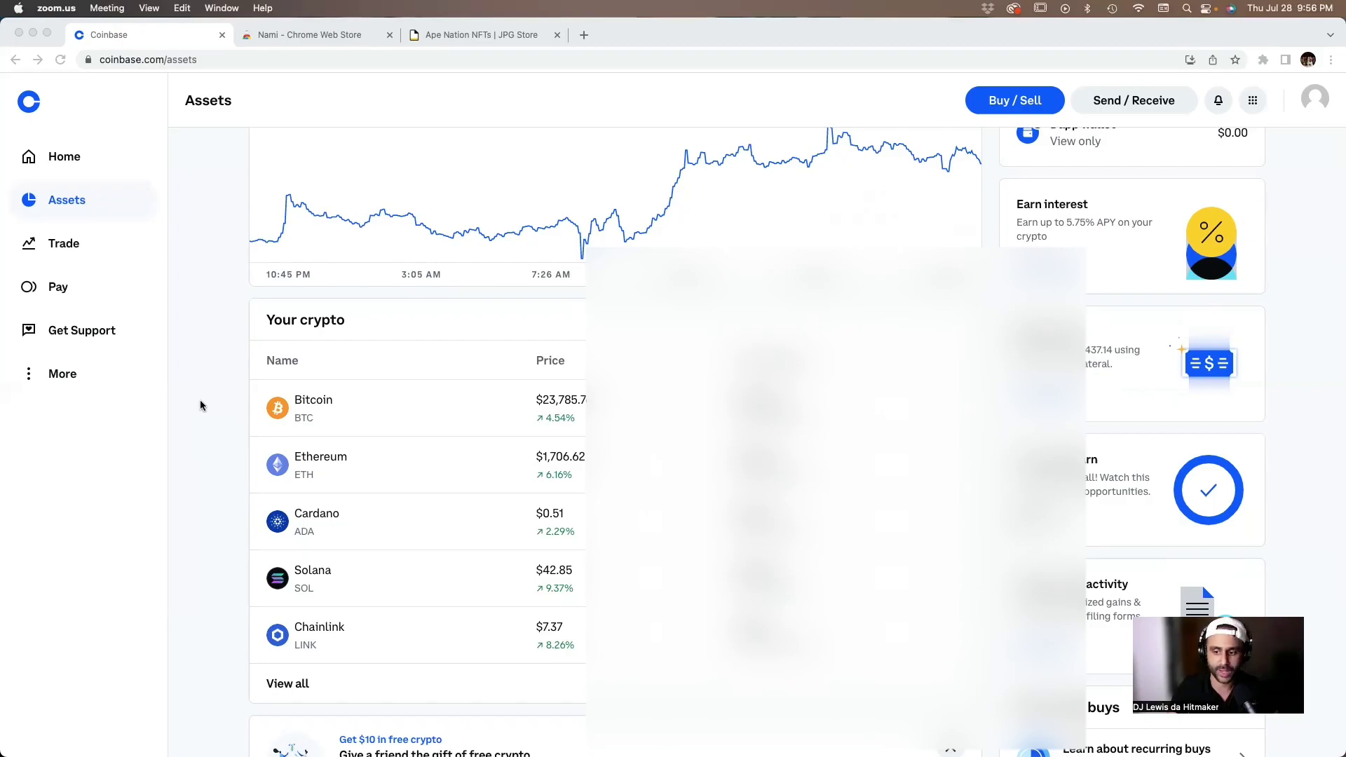
{"action": "scroll", "coordinate": [199, 405], "scroll_direction": "up", "scroll_amount": 2}
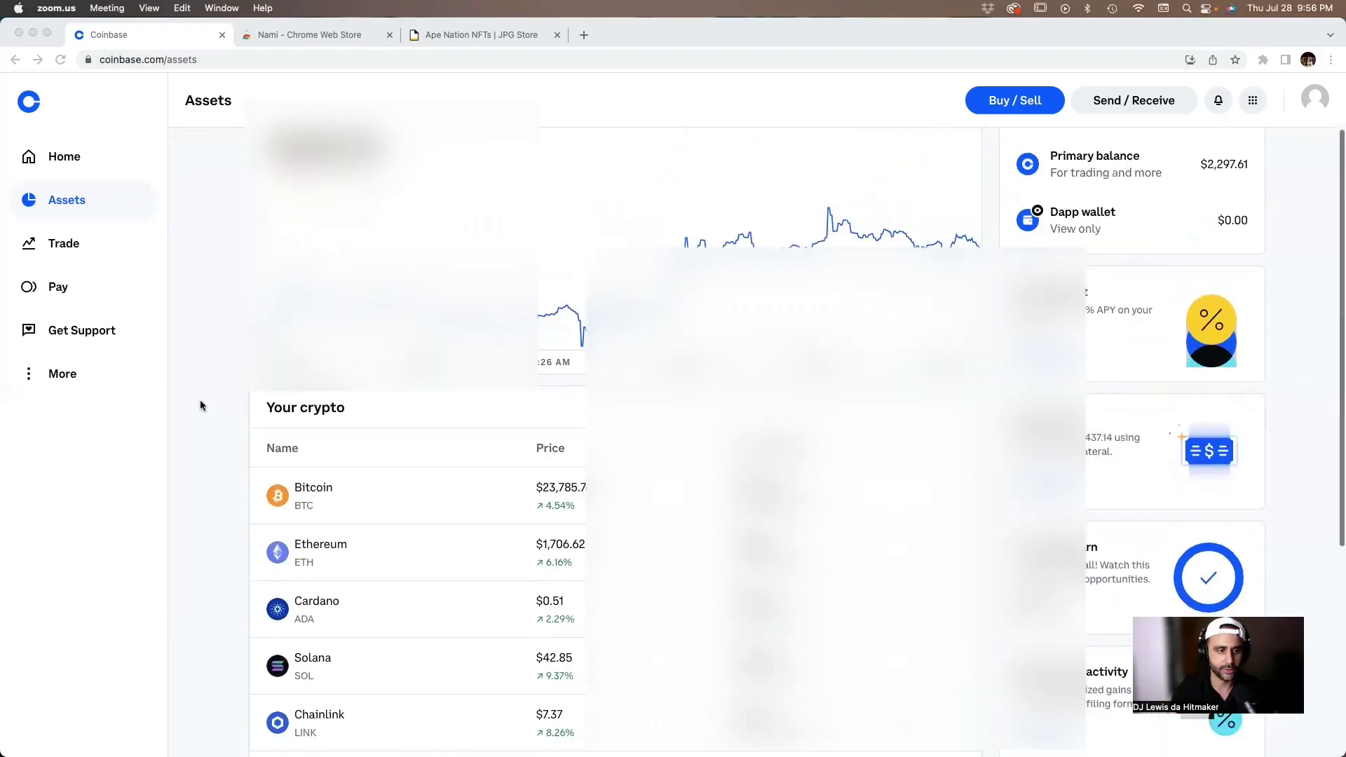
{"action": "scroll", "coordinate": [200, 405], "scroll_direction": "up", "scroll_amount": 2}
{"action": "scroll", "coordinate": [200, 405], "scroll_direction": "down", "scroll_amount": 5}
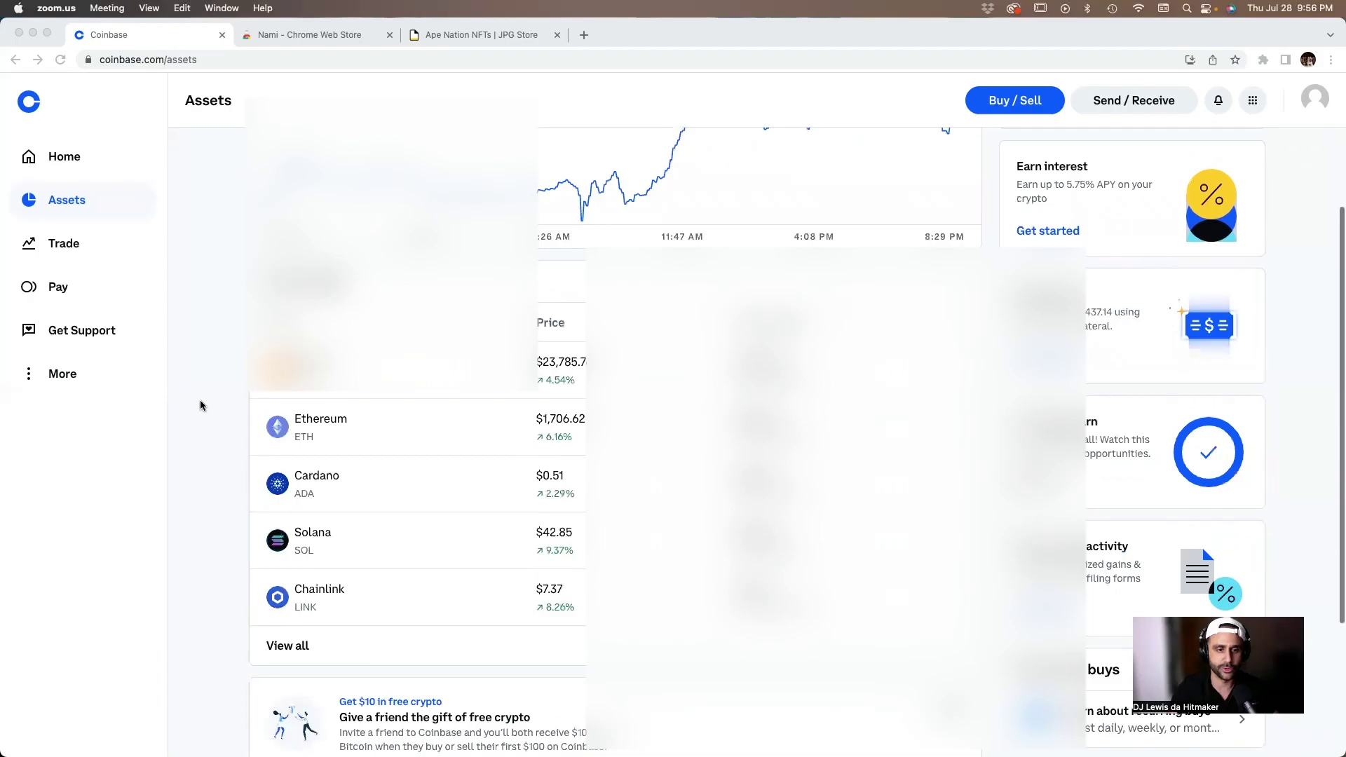
{"action": "left_click", "coordinate": [527, 489]}
{"action": "scroll", "coordinate": [491, 490], "scroll_direction": "up", "scroll_amount": 1}
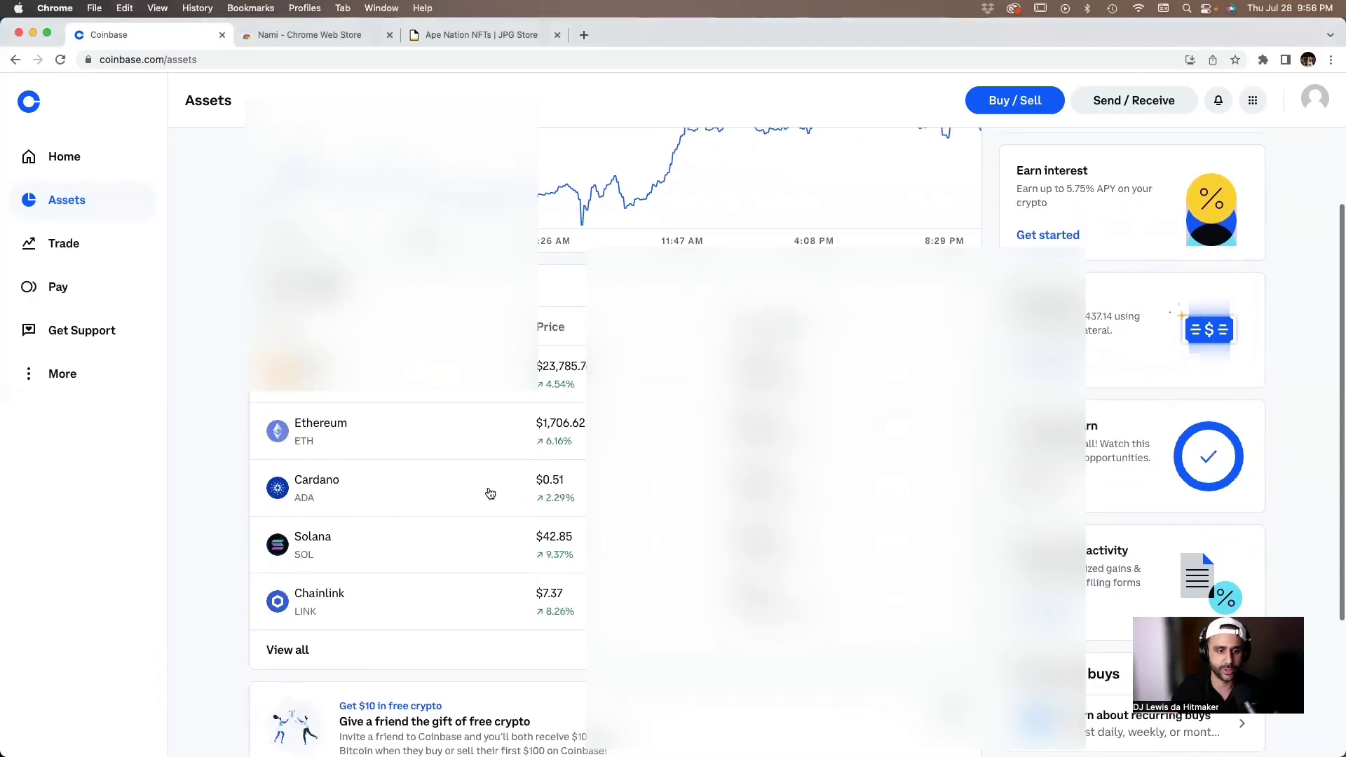
{"action": "left_click", "coordinate": [331, 489]}
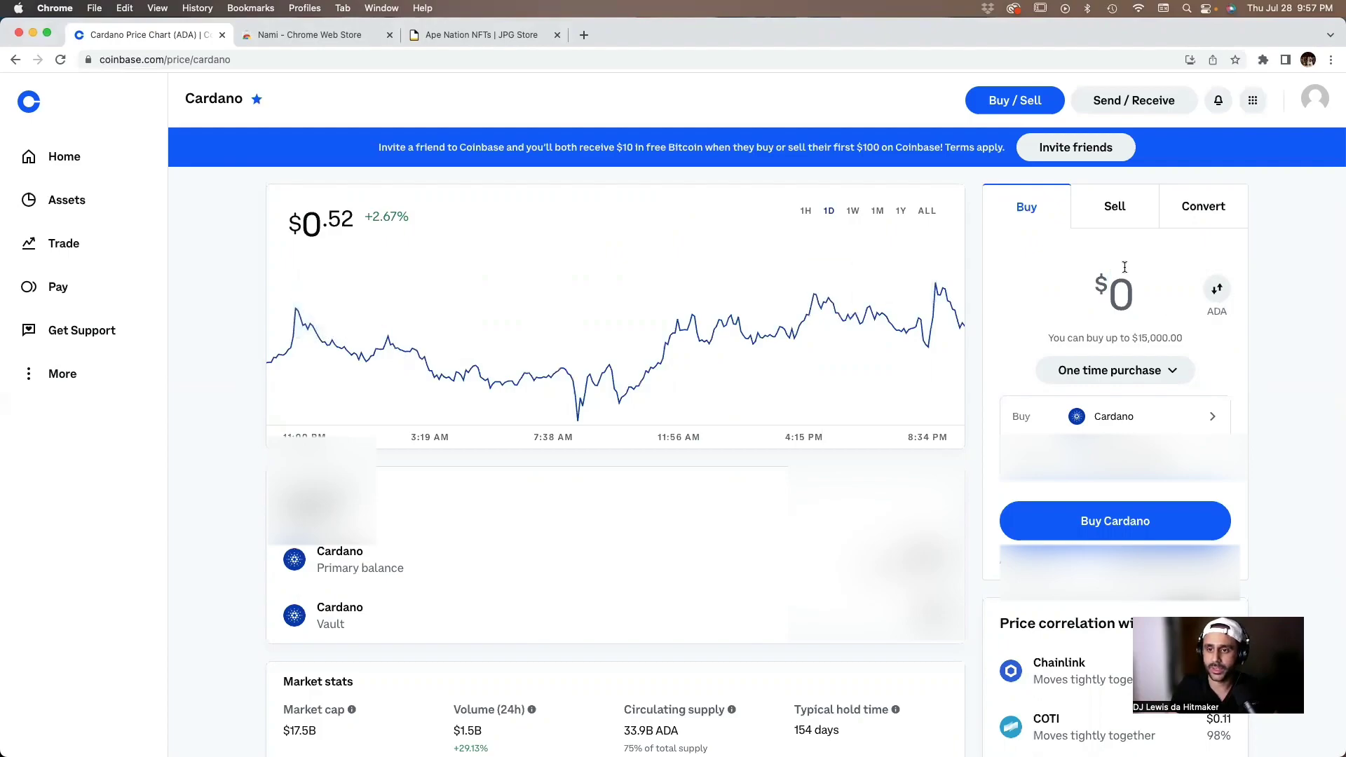
- Buy 100 ADA as a one-time purchase, with the amount entered in ADA instead of dollars
{"action": "left_click", "coordinate": [1219, 289]}
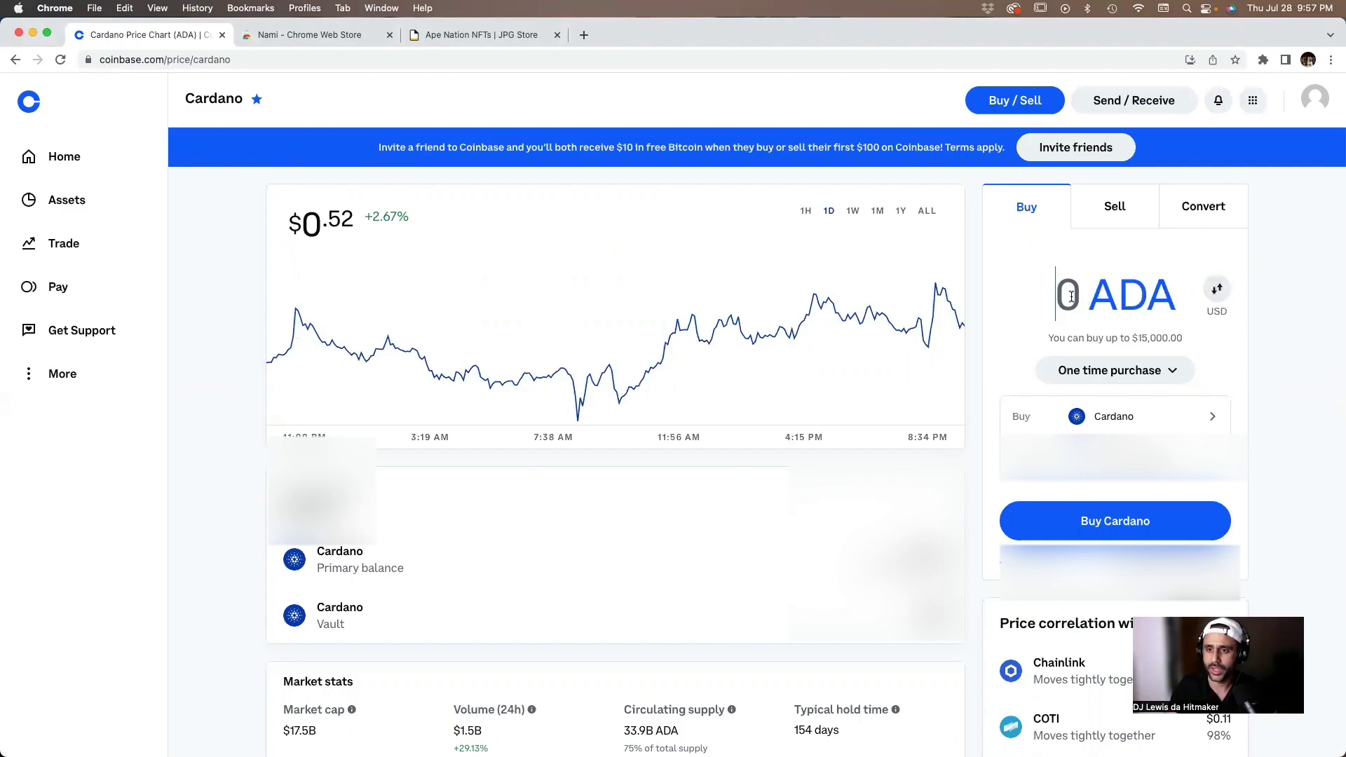
{"action": "type", "text": "100"}
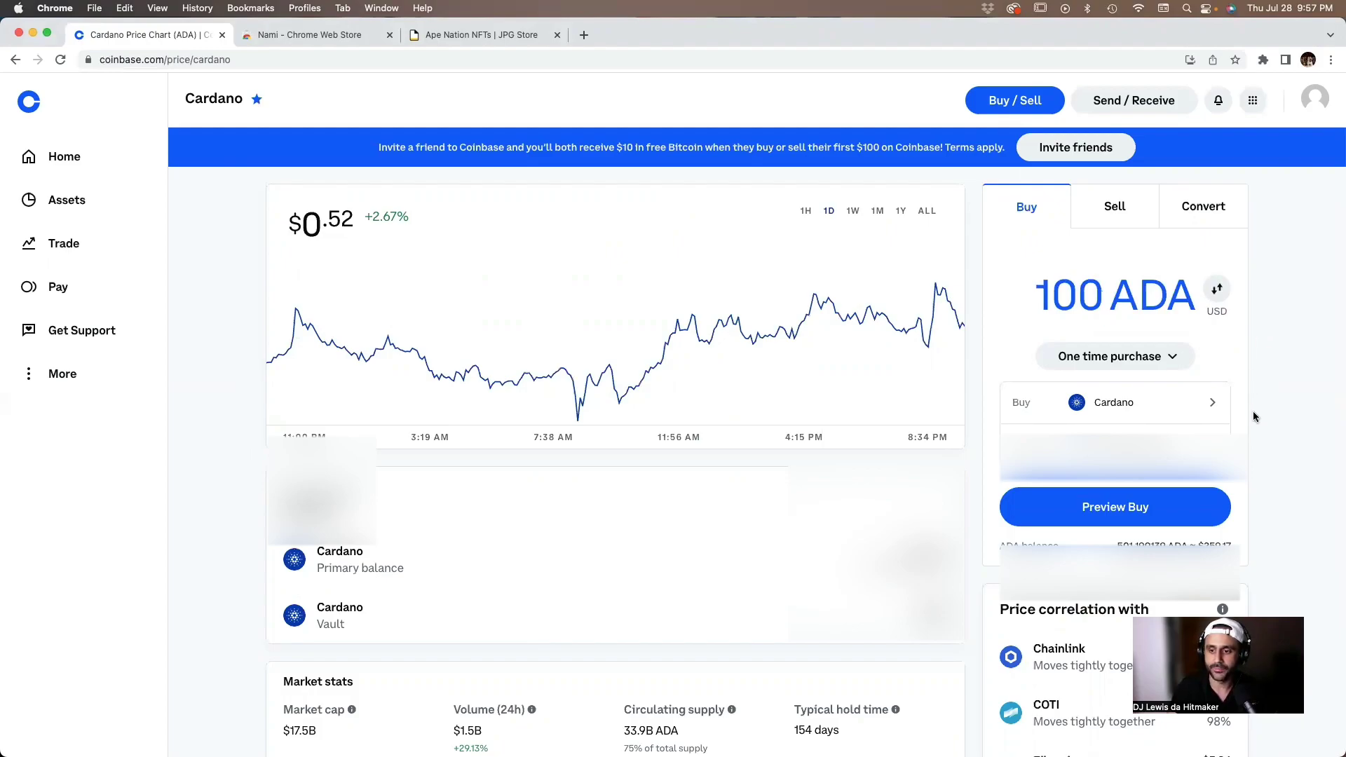
{"action": "left_click", "coordinate": [1110, 511]}
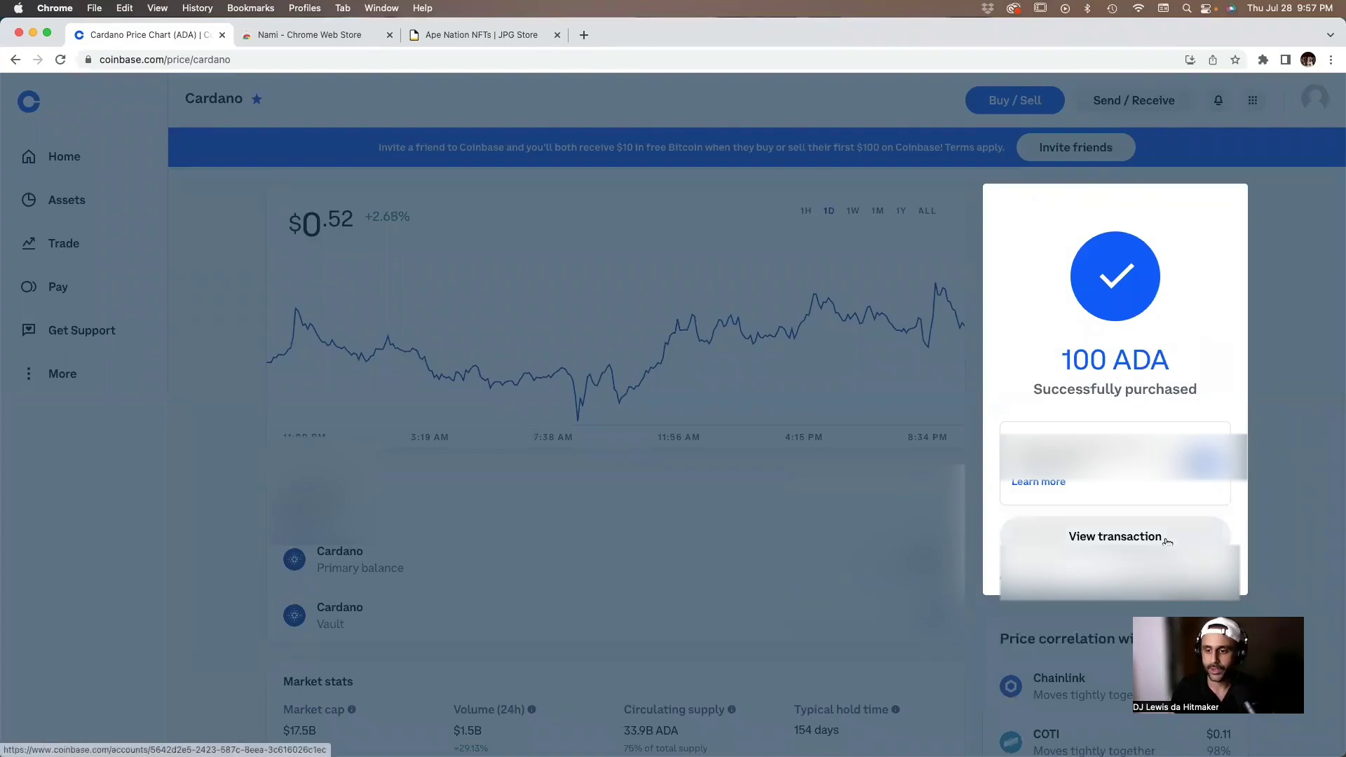
{"action": "left_click", "coordinate": [1299, 297]}
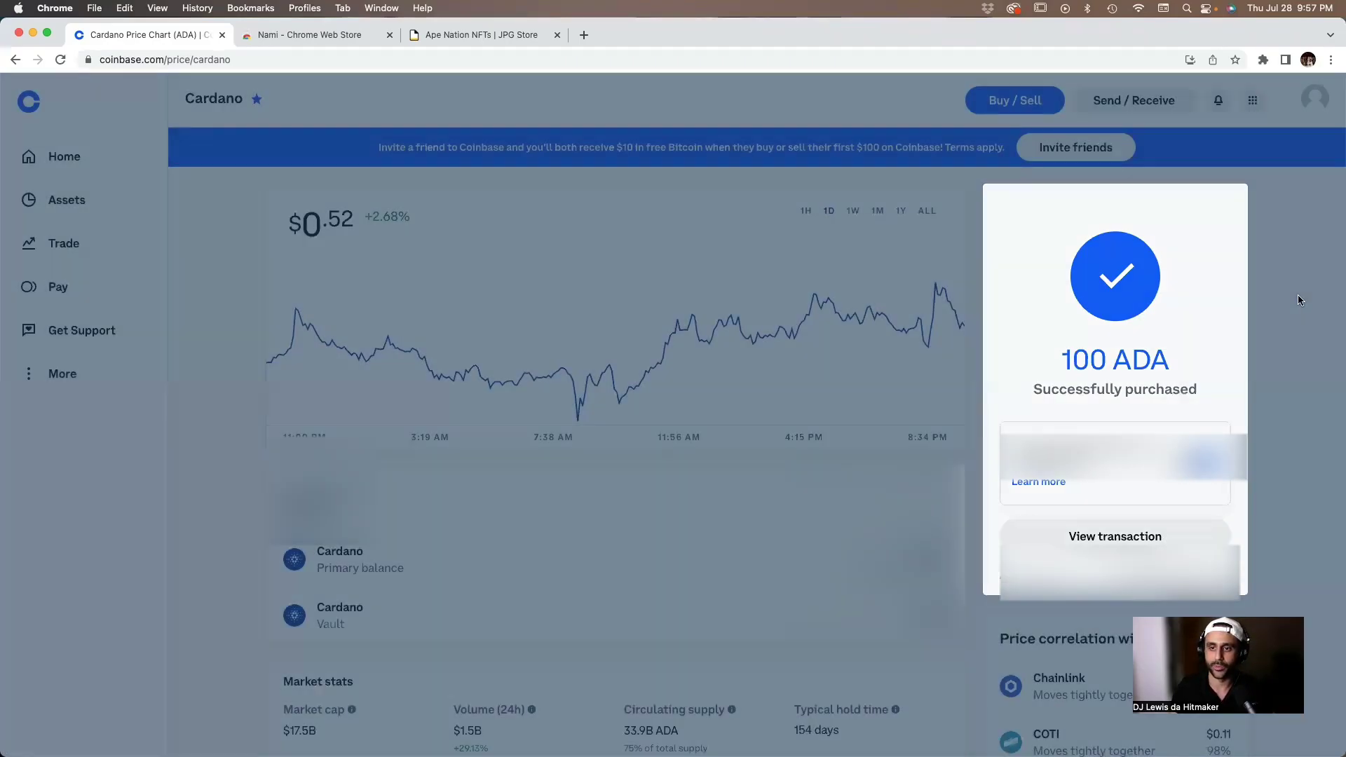
- Return to the Assets overview, check the crypto holdings and reopen the Cardano page
{"action": "left_click", "coordinate": [67, 200]}
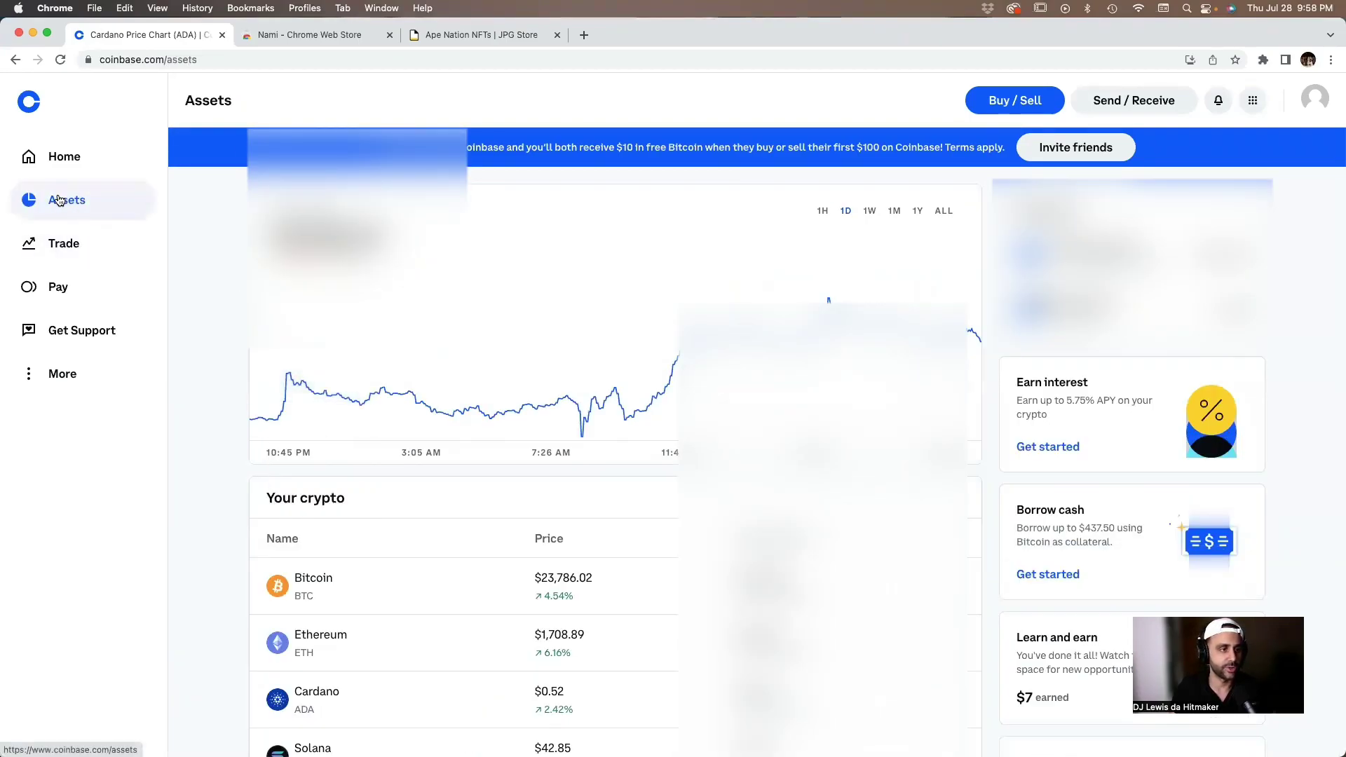
{"action": "scroll", "coordinate": [225, 436], "scroll_direction": "down", "scroll_amount": 3}
{"action": "scroll", "coordinate": [224, 436], "scroll_direction": "down", "scroll_amount": 1}
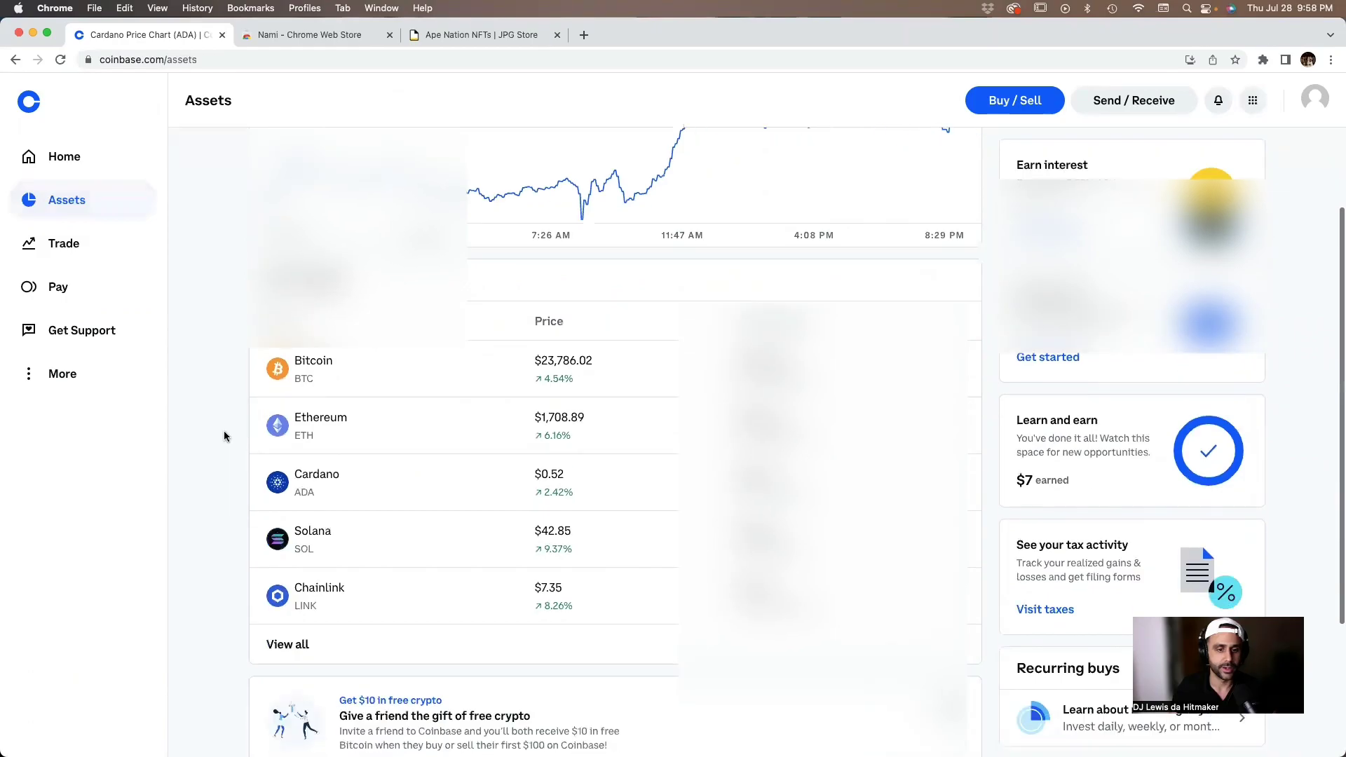
{"action": "left_click", "coordinate": [452, 480]}
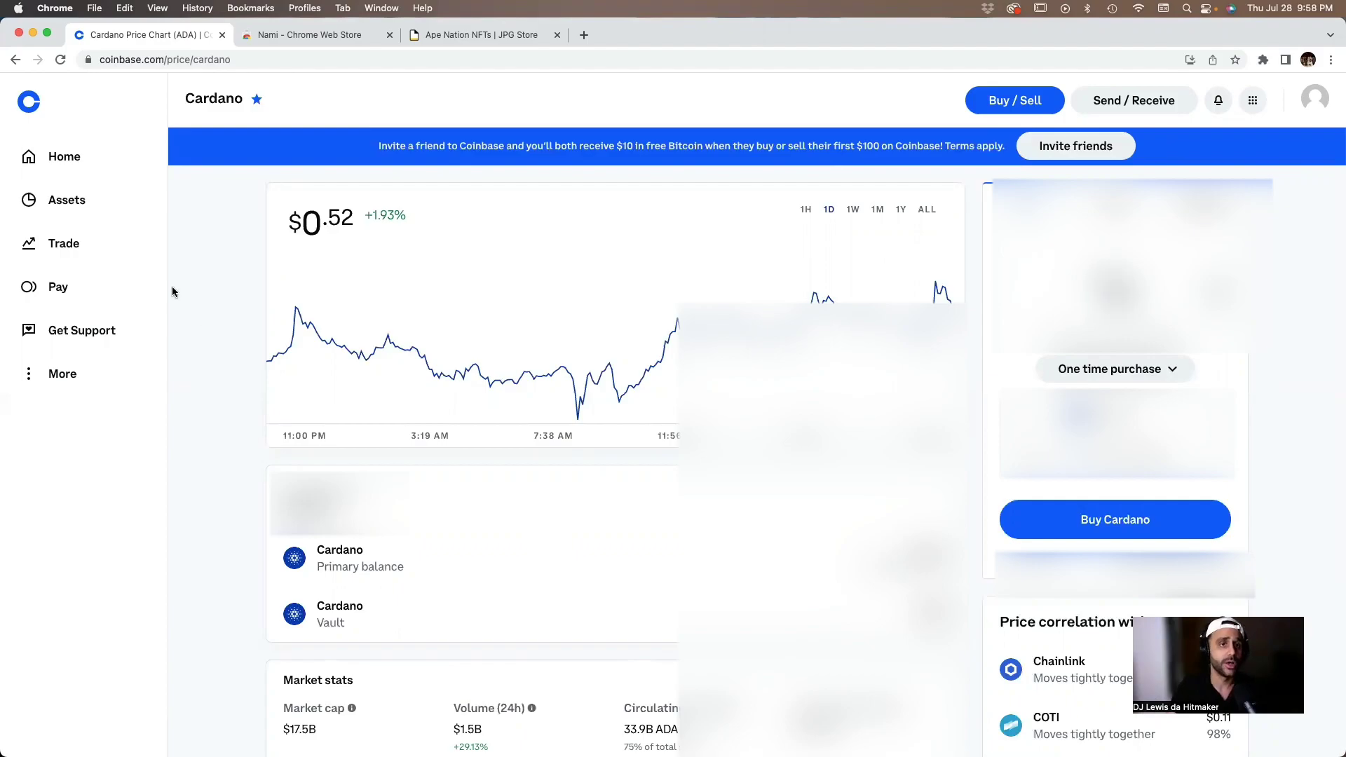
- Go back from the Nami store page to the Google results and search for "install nami wallet"
{"action": "left_click", "coordinate": [314, 35]}
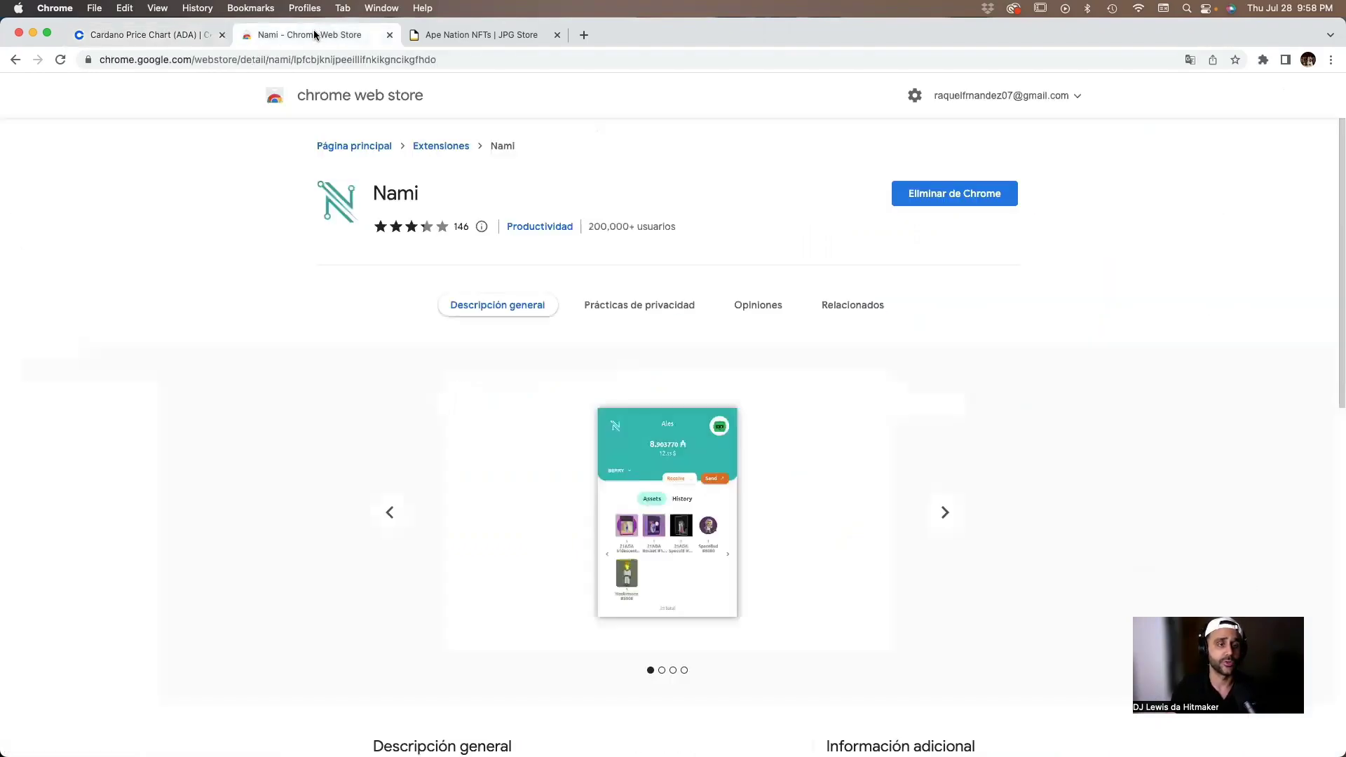
{"action": "key", "text": "super+bracketleft"}
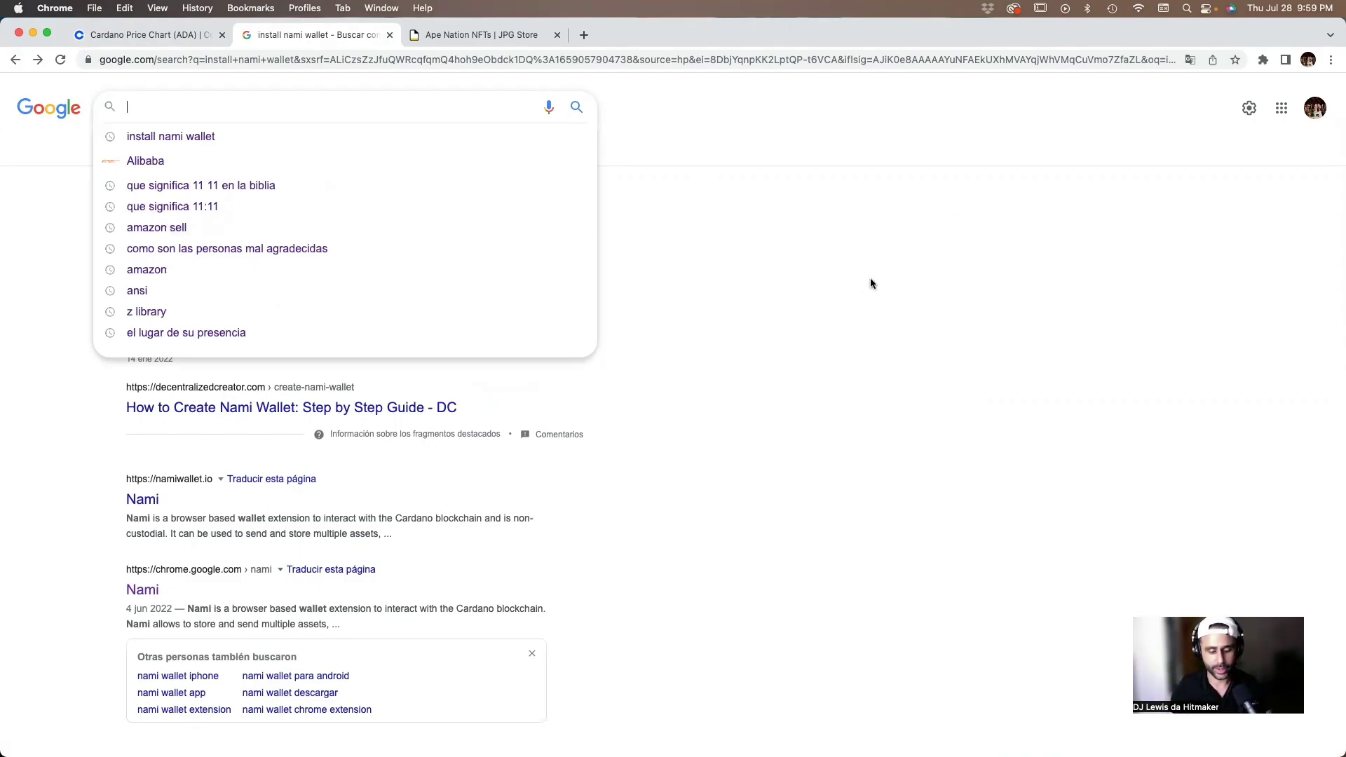
{"action": "type", "text": "ins"}
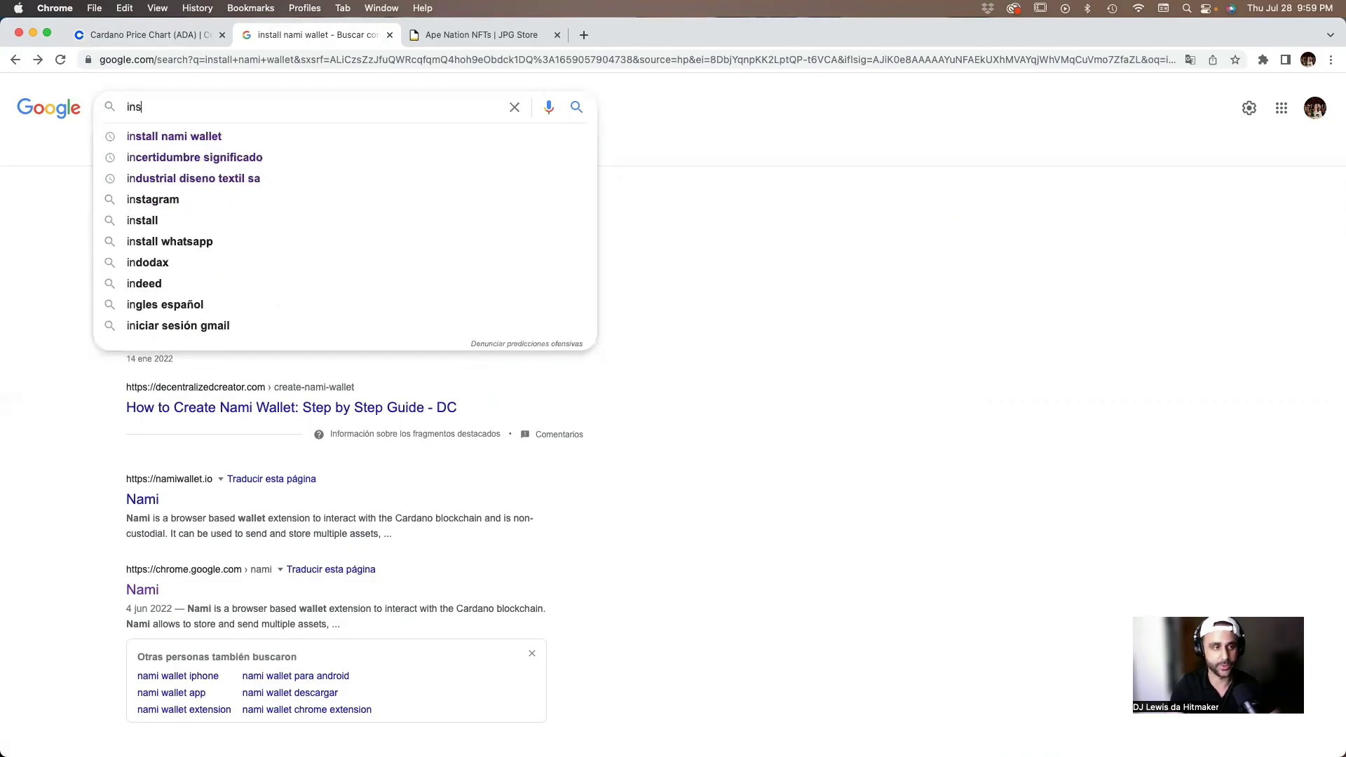
{"action": "type", "text": "t"}
{"action": "key", "text": "Down"}
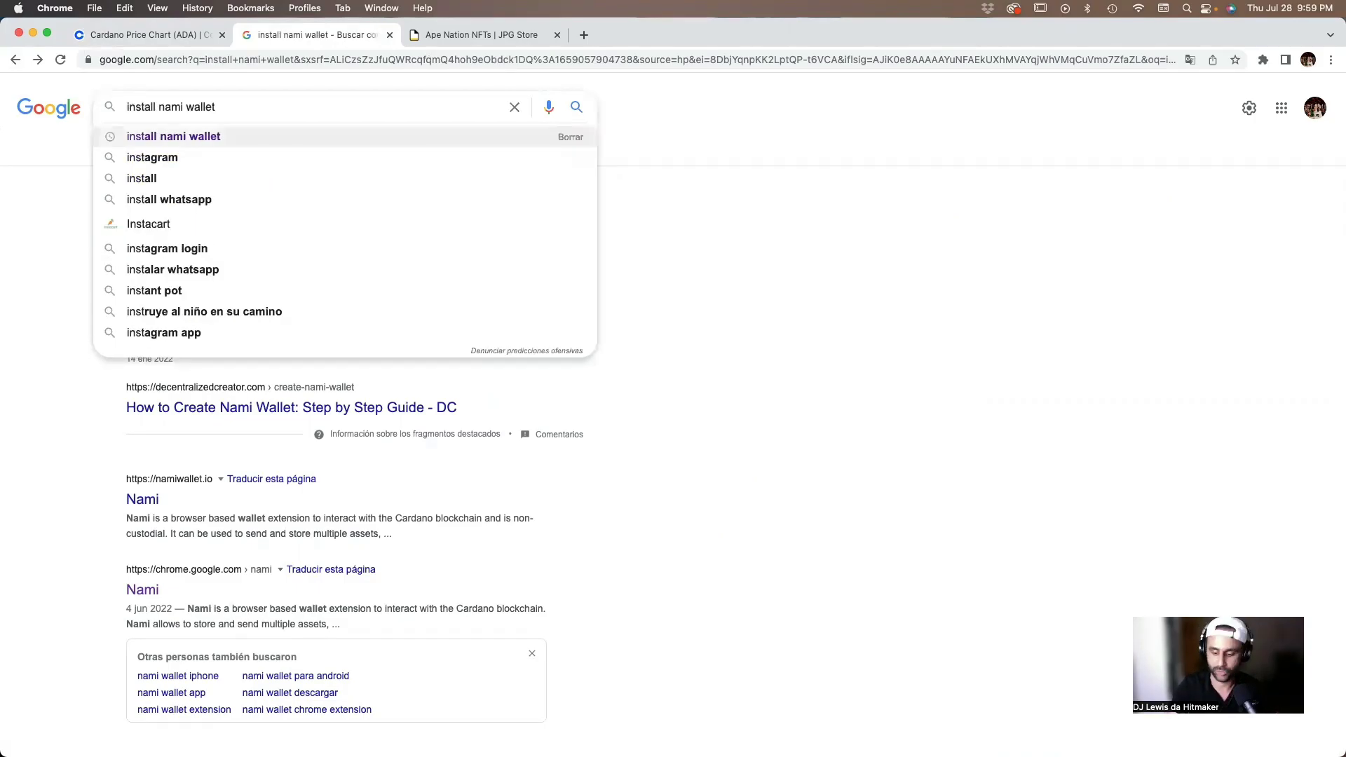
{"action": "key", "text": "Return"}
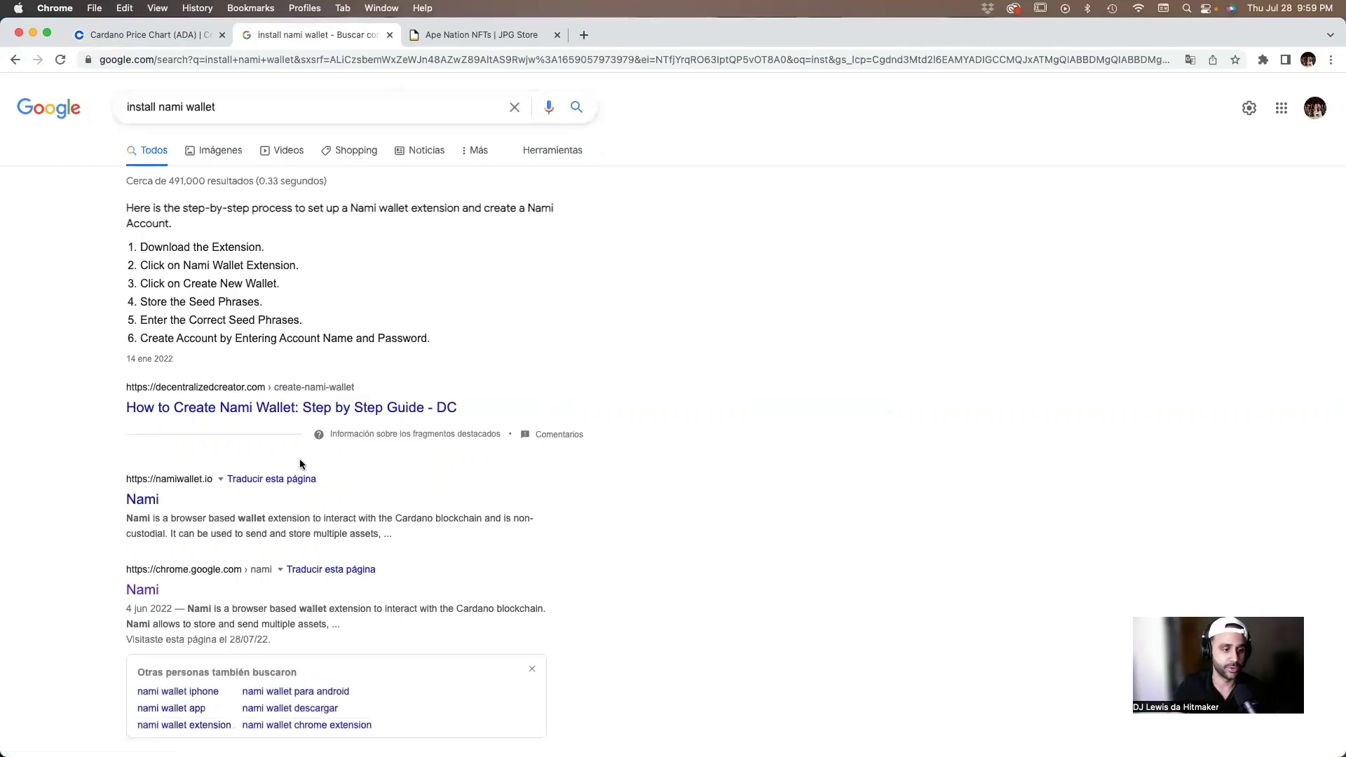
- Open the Chrome Web Store listing for Nami and bring up the installed browser extensions to reach the wallet
{"action": "left_click", "coordinate": [182, 577]}
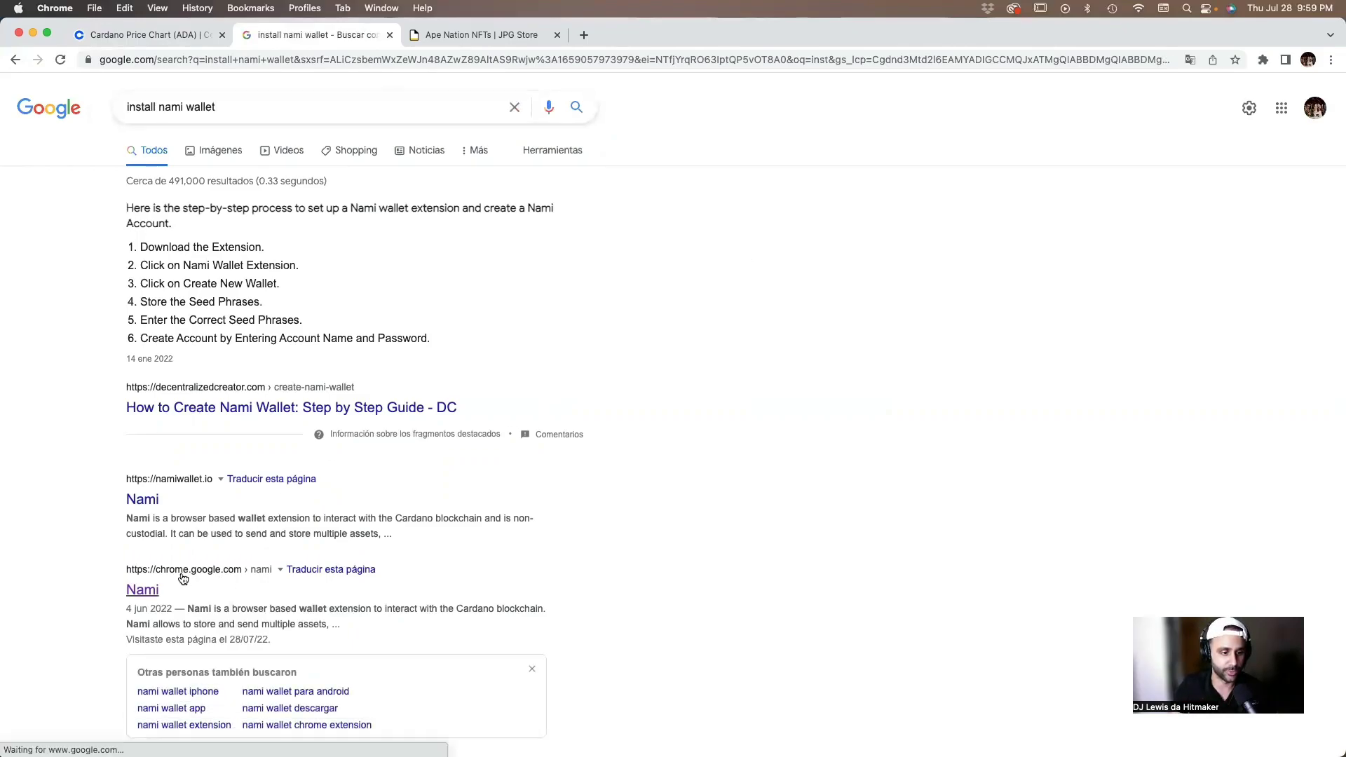
{"action": "left_click", "coordinate": [139, 591]}
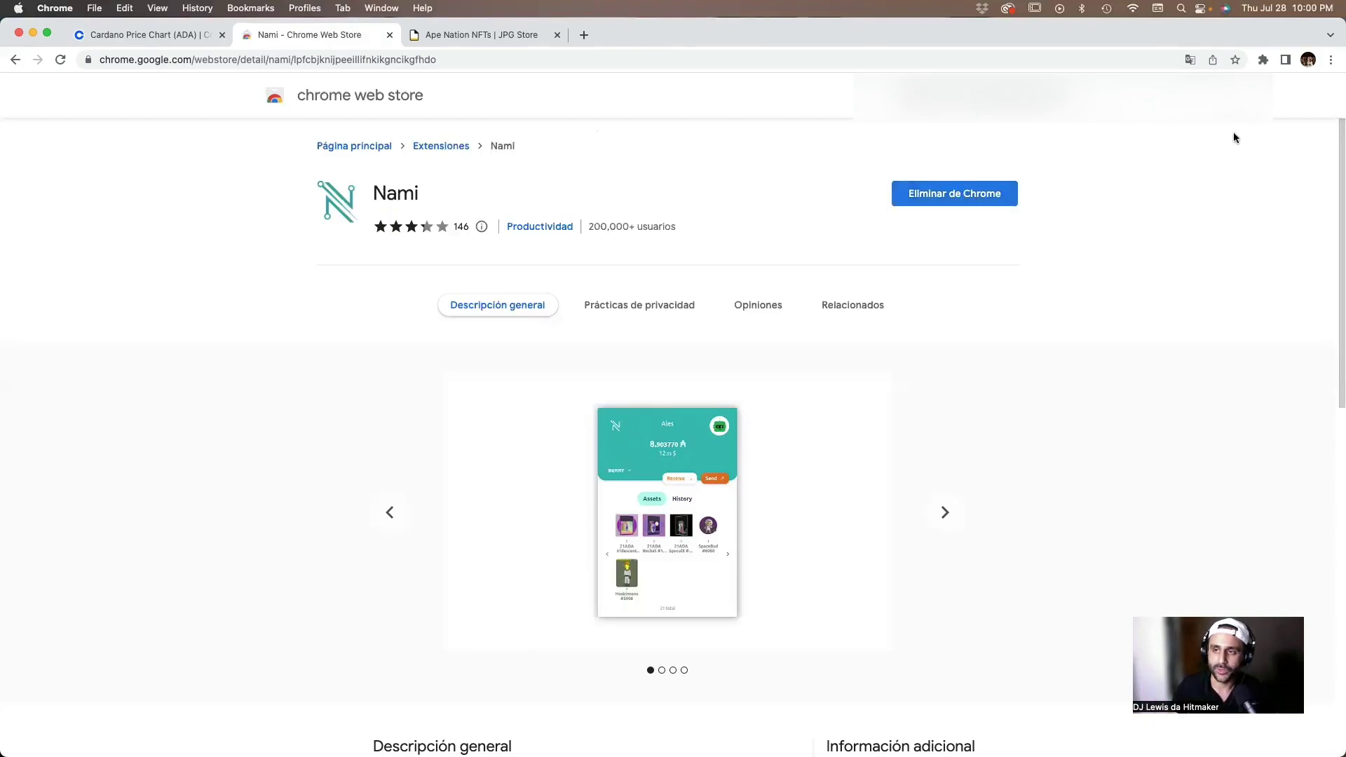
{"action": "left_click", "coordinate": [1264, 62]}
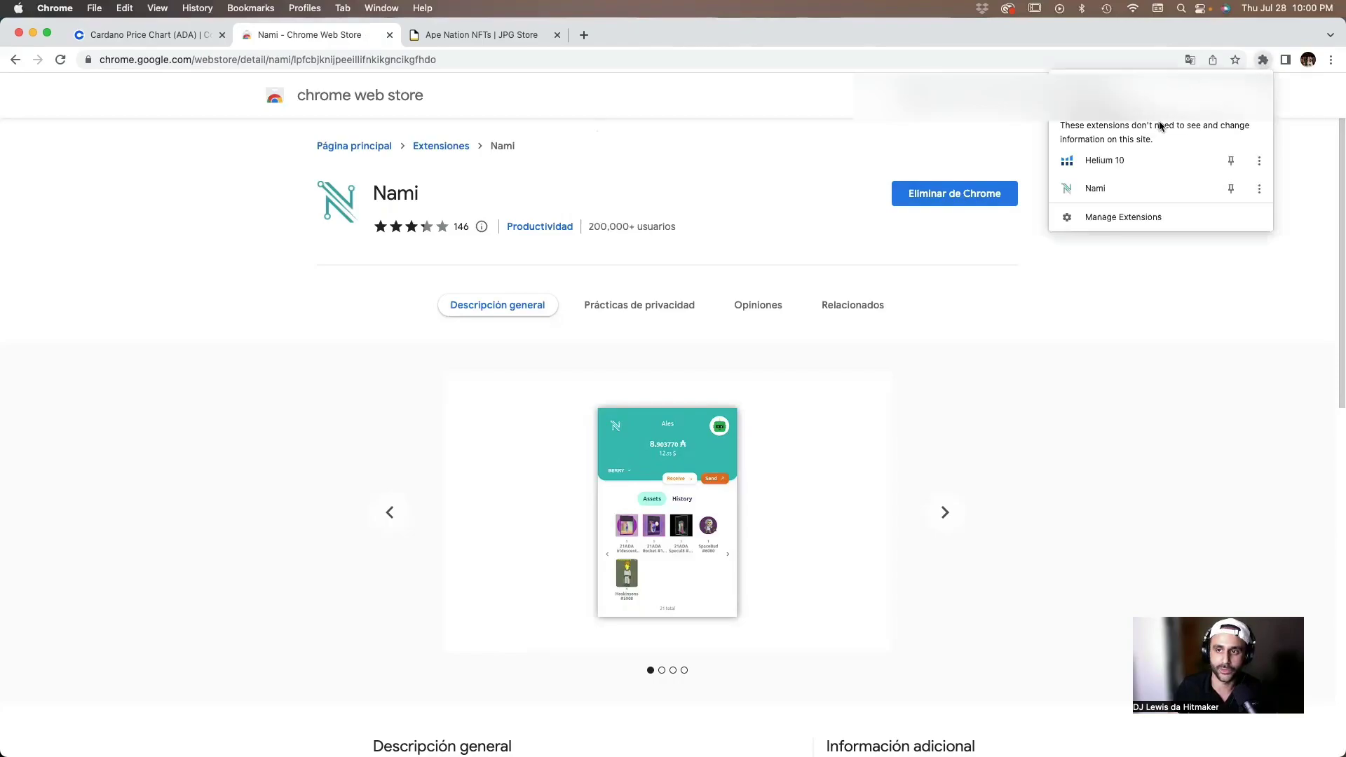
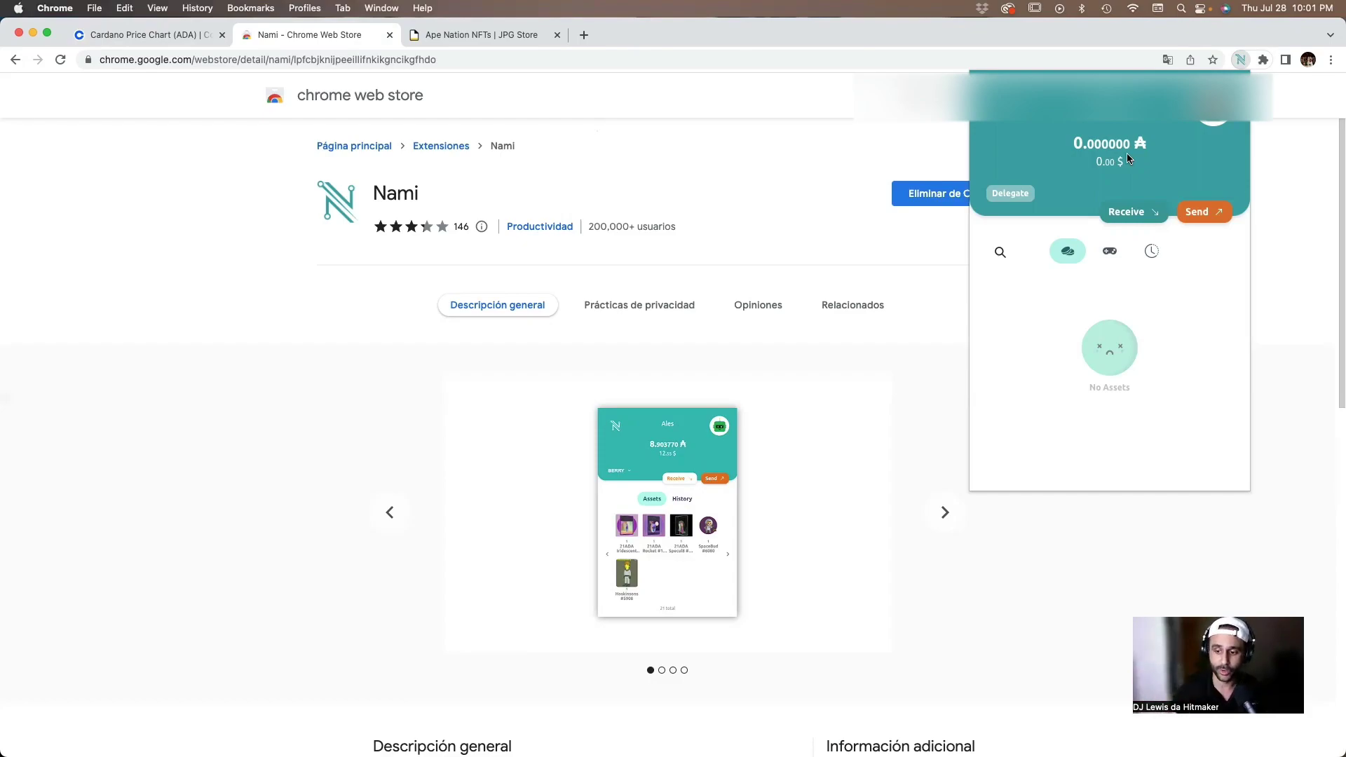
- Return to the Coinbase Cardano page and start a send of 100 ADA, with the amount entered in ADA
{"action": "key", "text": "super+1"}
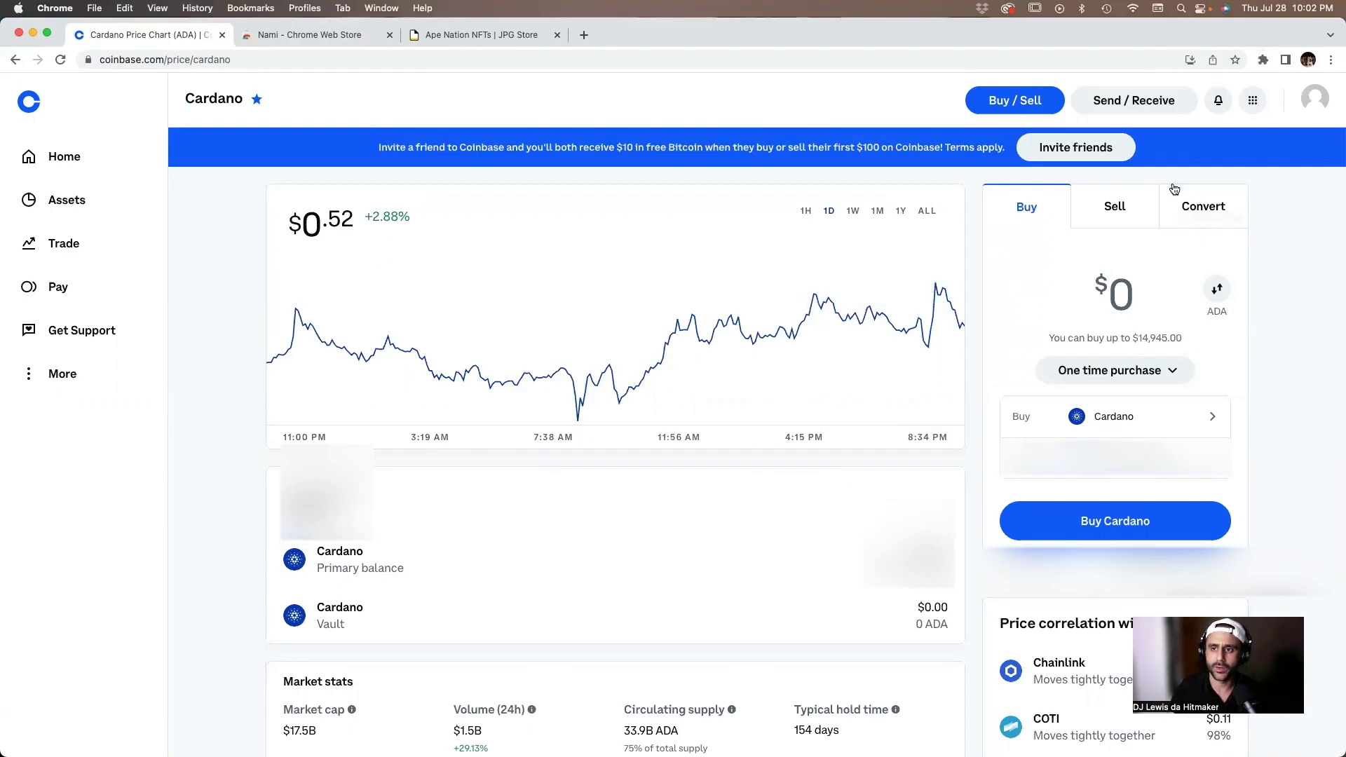
{"action": "left_click", "coordinate": [1136, 103]}
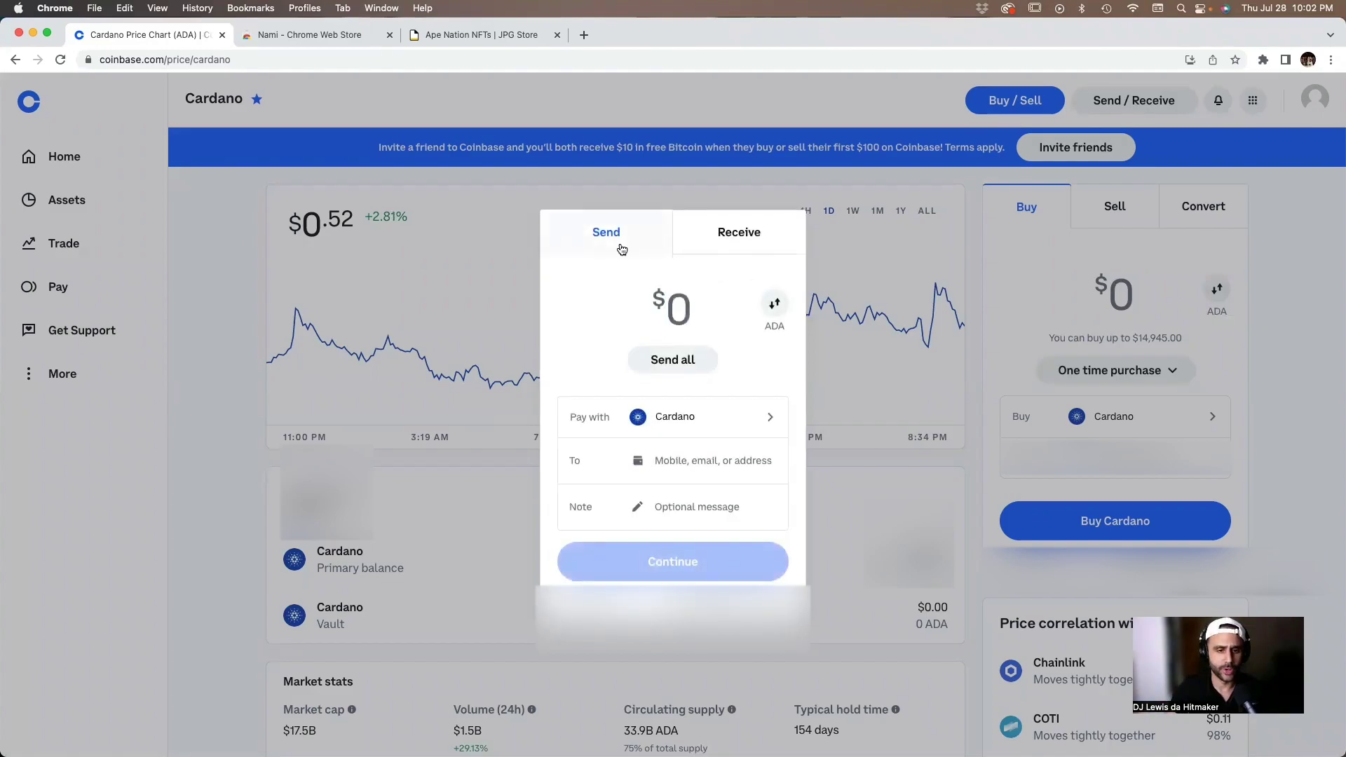
{"action": "left_click", "coordinate": [776, 306]}
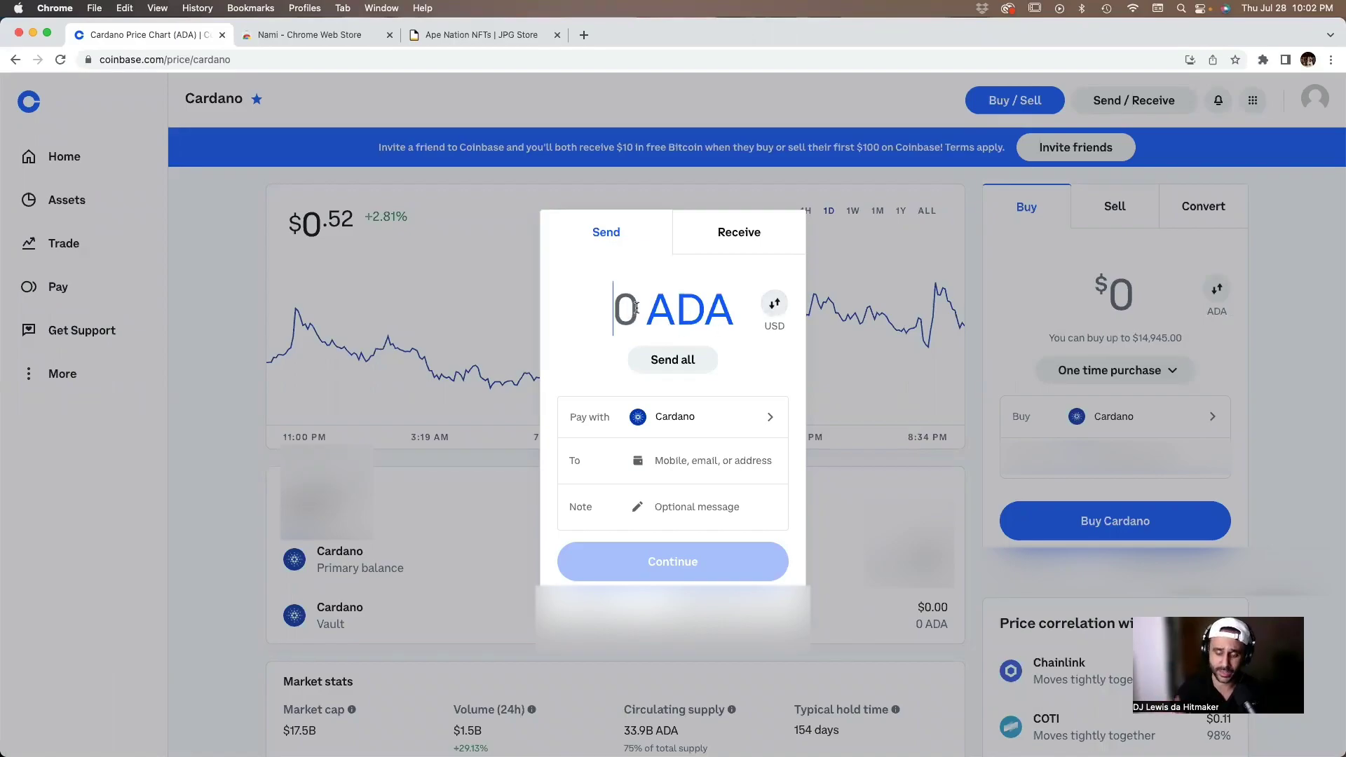
{"action": "type", "text": "1"}
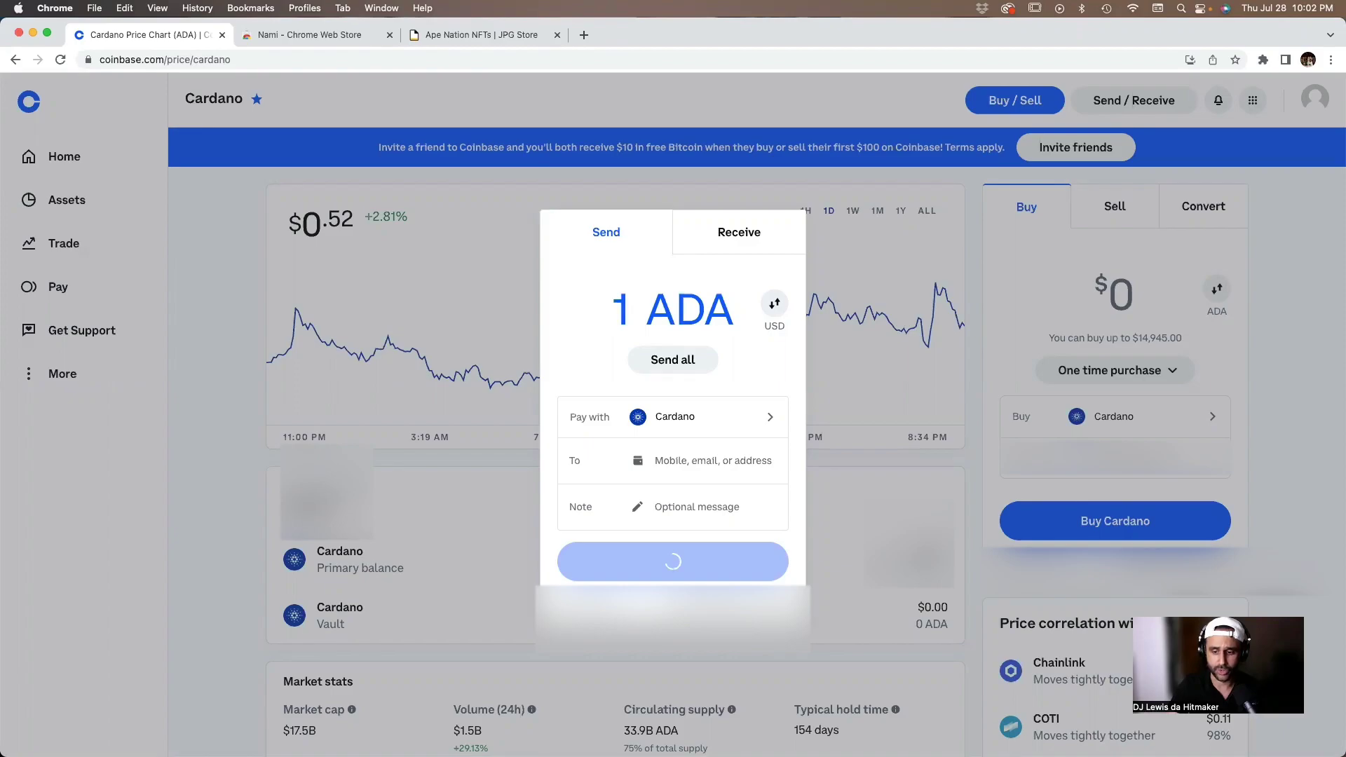
{"action": "type", "text": "00"}
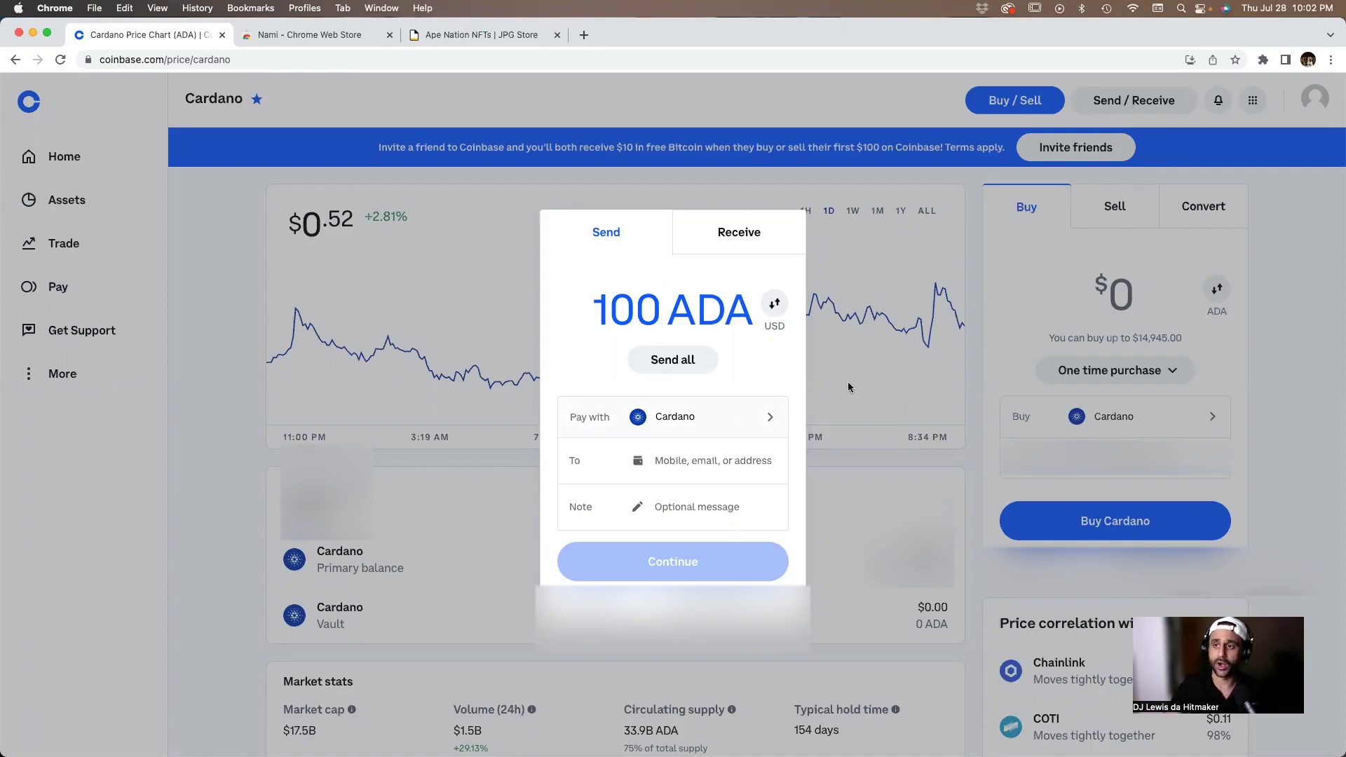
- Open the Nami wallet extension and copy its receiving address
{"action": "left_click", "coordinate": [1265, 61]}
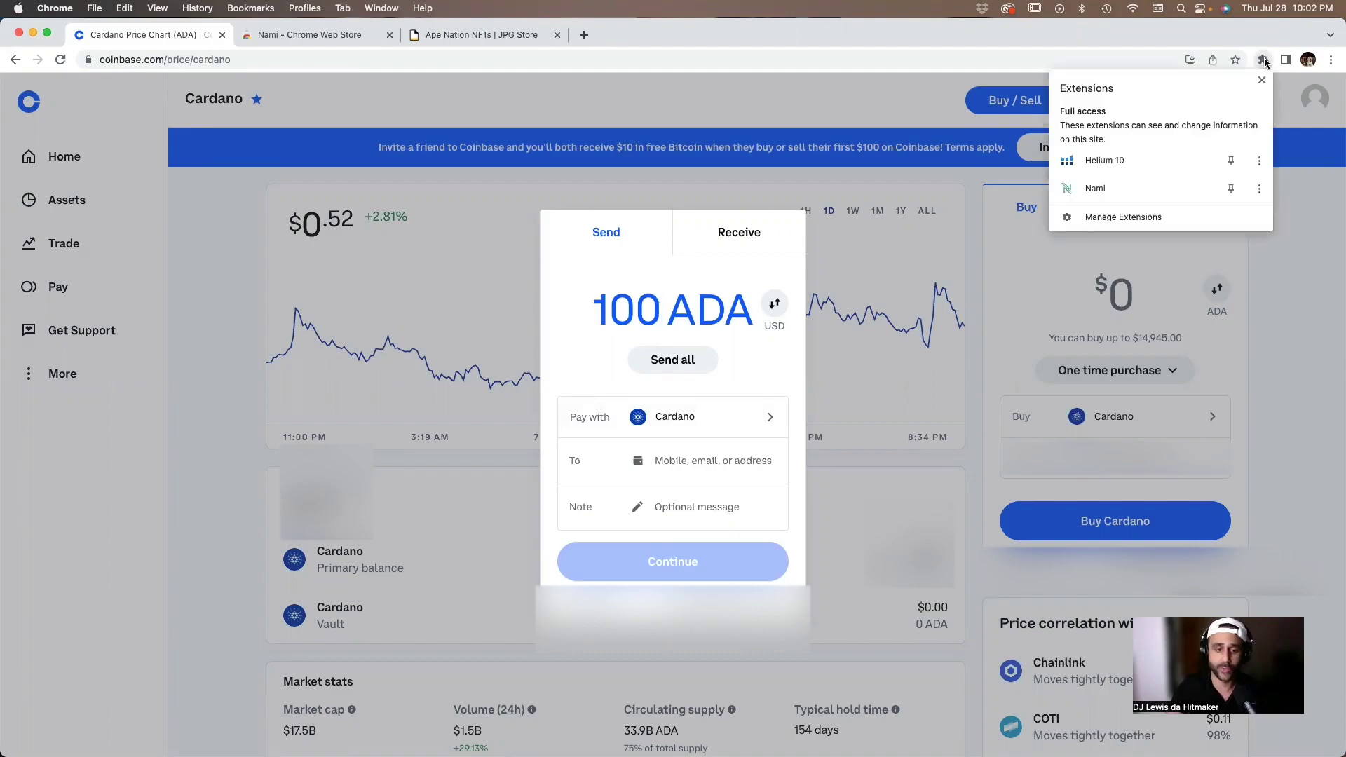
{"action": "left_click", "coordinate": [1120, 187]}
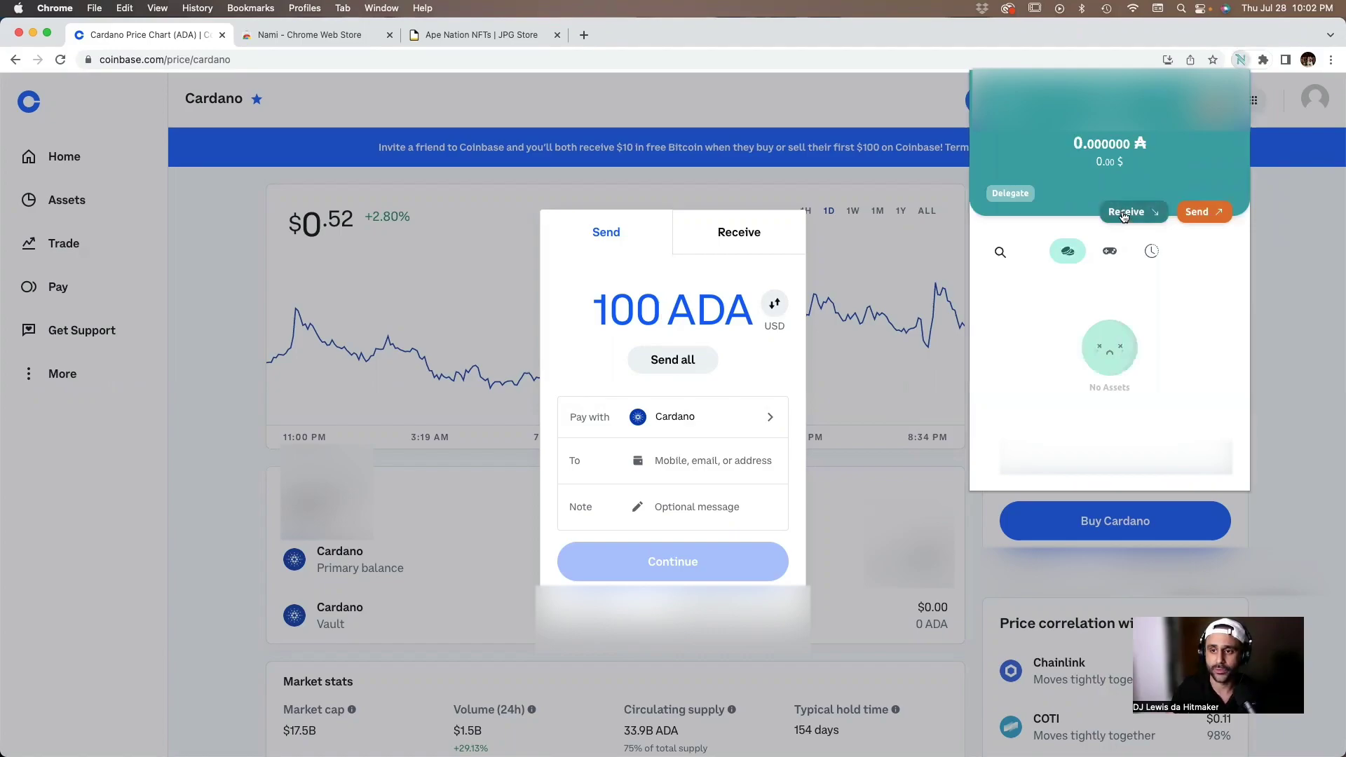
{"action": "left_click", "coordinate": [1123, 212]}
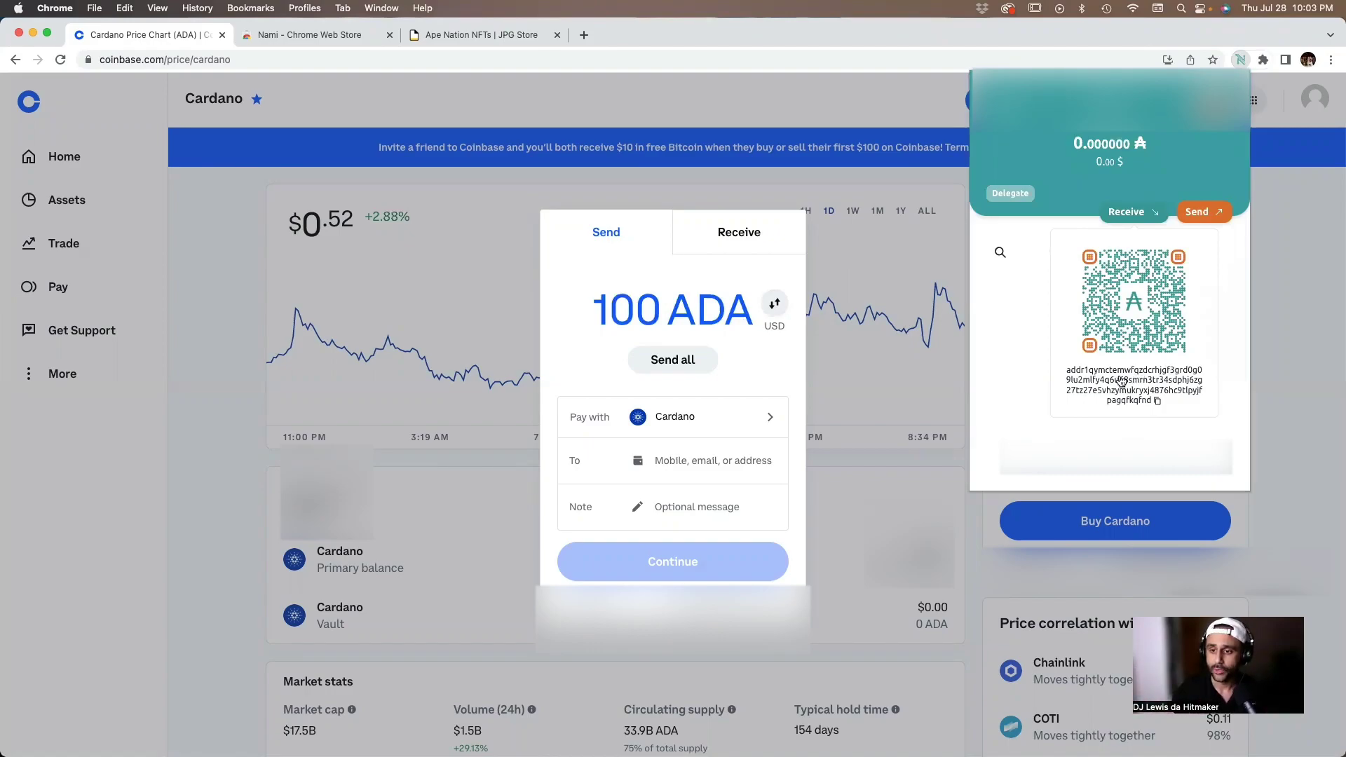
{"action": "left_click", "coordinate": [1120, 381]}
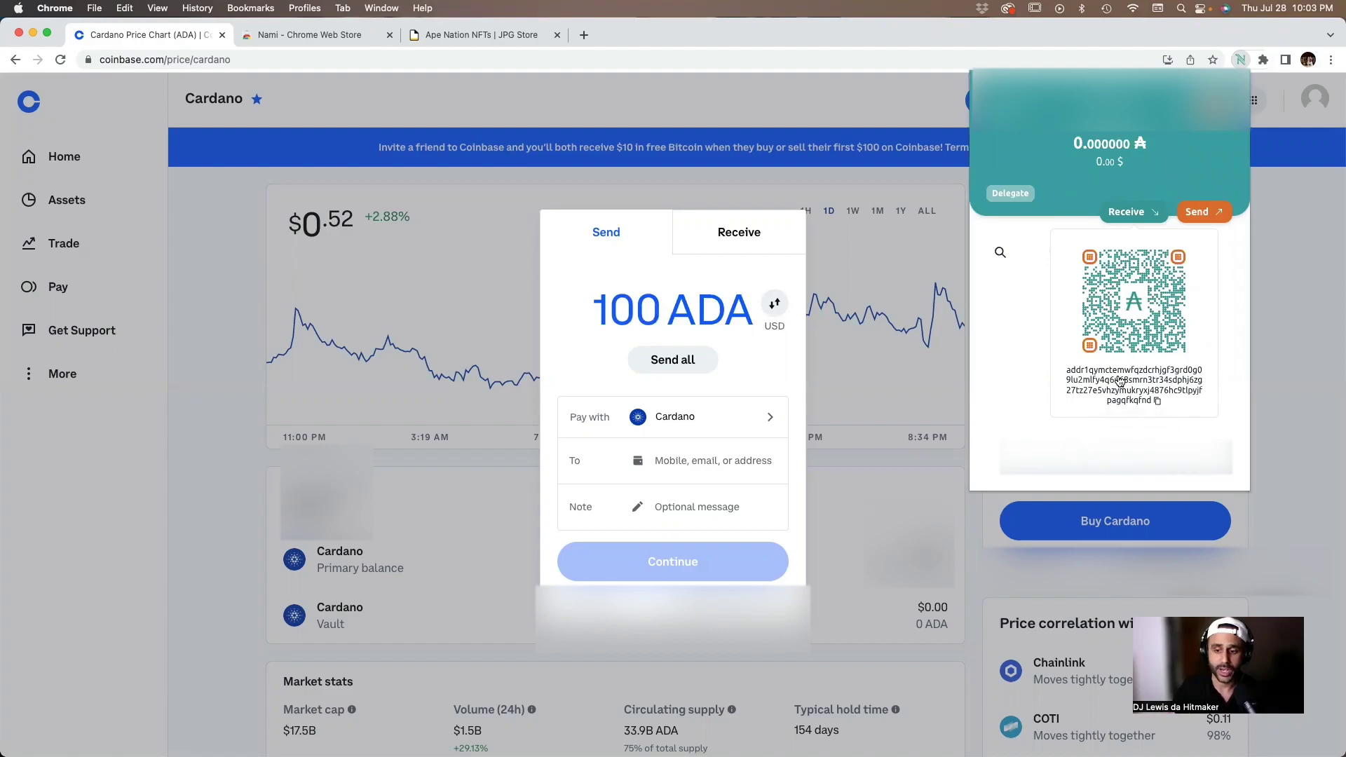
- Paste the copied wallet address as the recipient of the 100 ADA transfer, continue to the summary and submit the send
{"action": "left_click", "coordinate": [680, 461]}
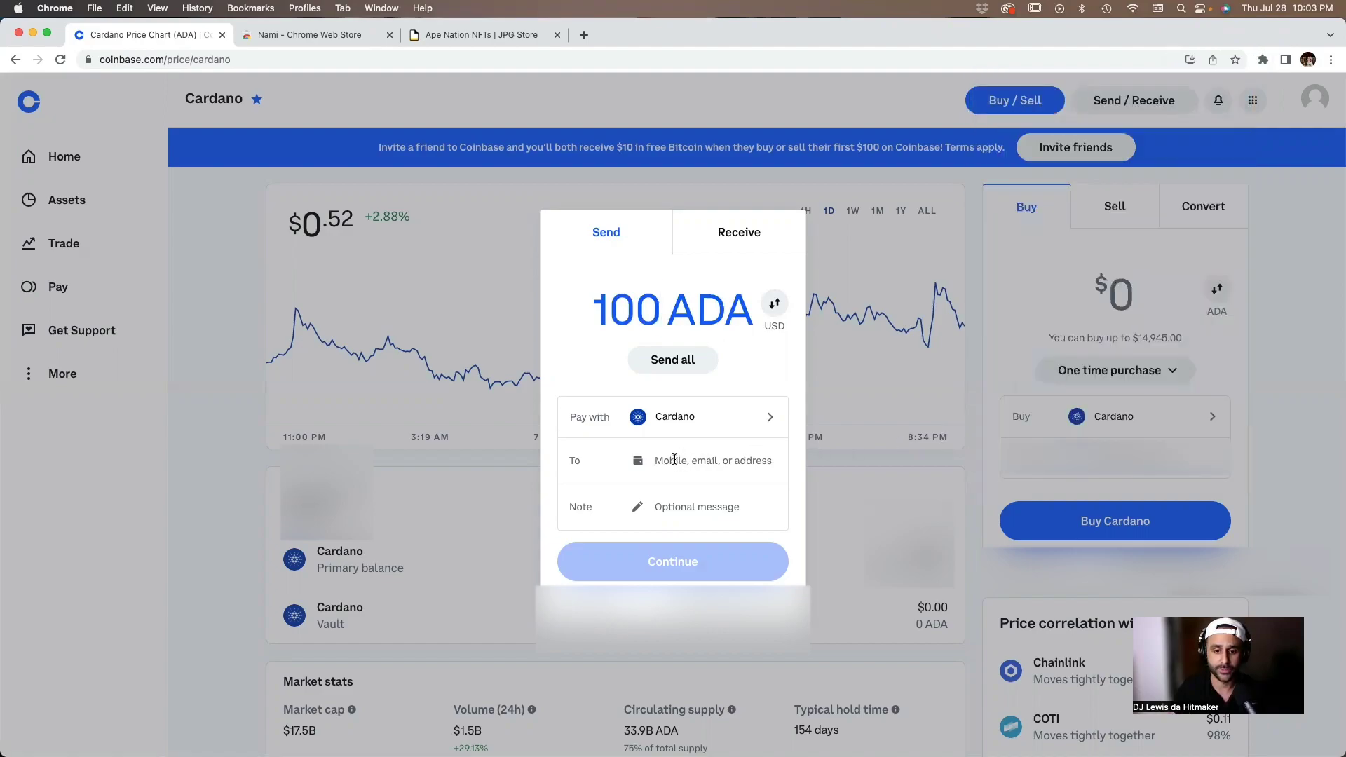
{"action": "right_click", "coordinate": [675, 462]}
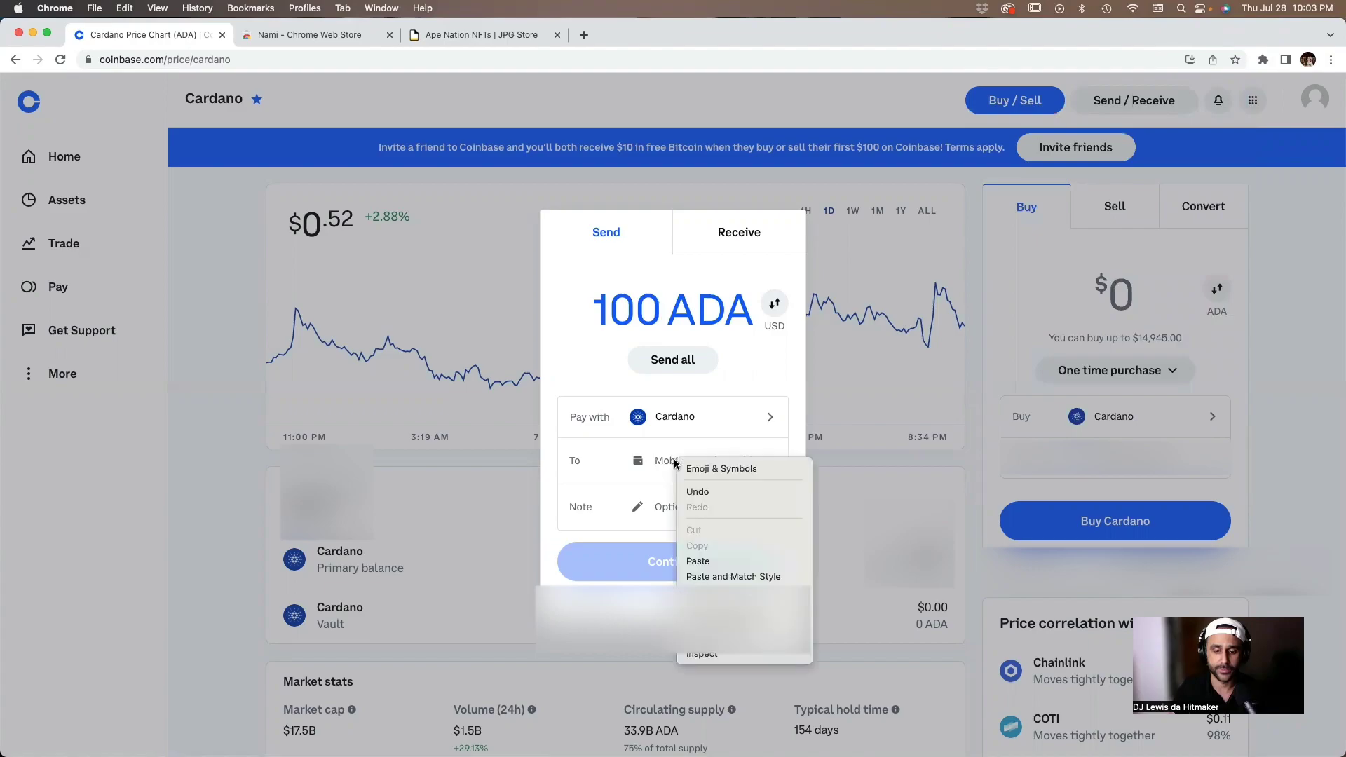
{"action": "left_click", "coordinate": [700, 560]}
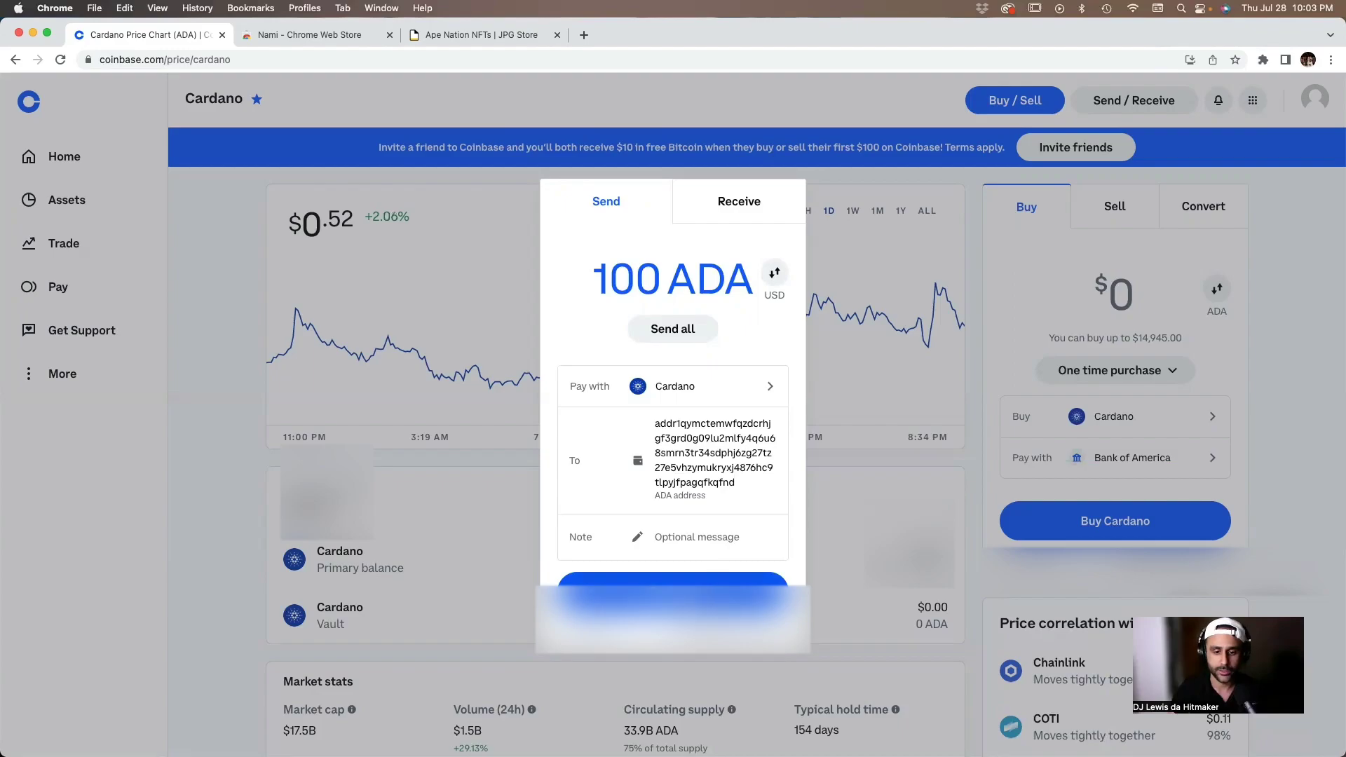
{"action": "key", "text": "Return"}
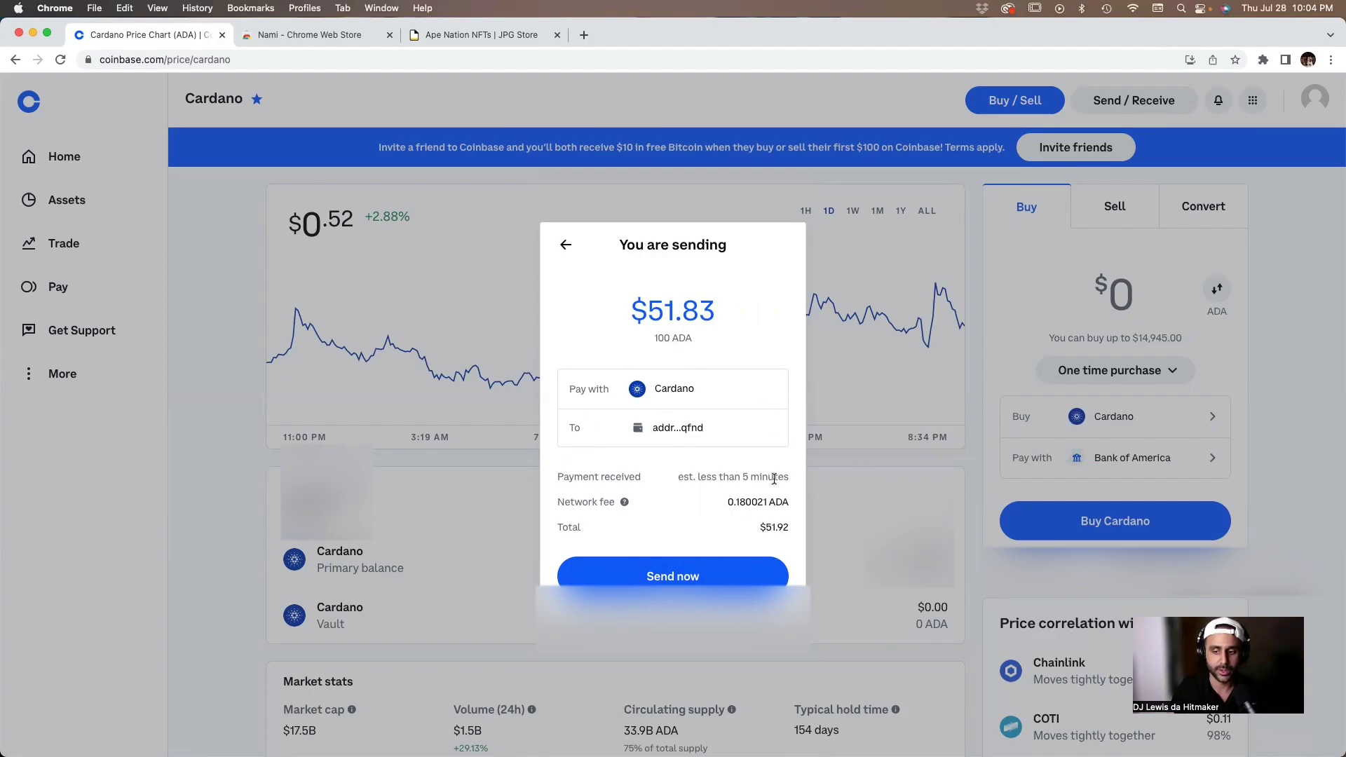
{"action": "left_click", "coordinate": [679, 578]}
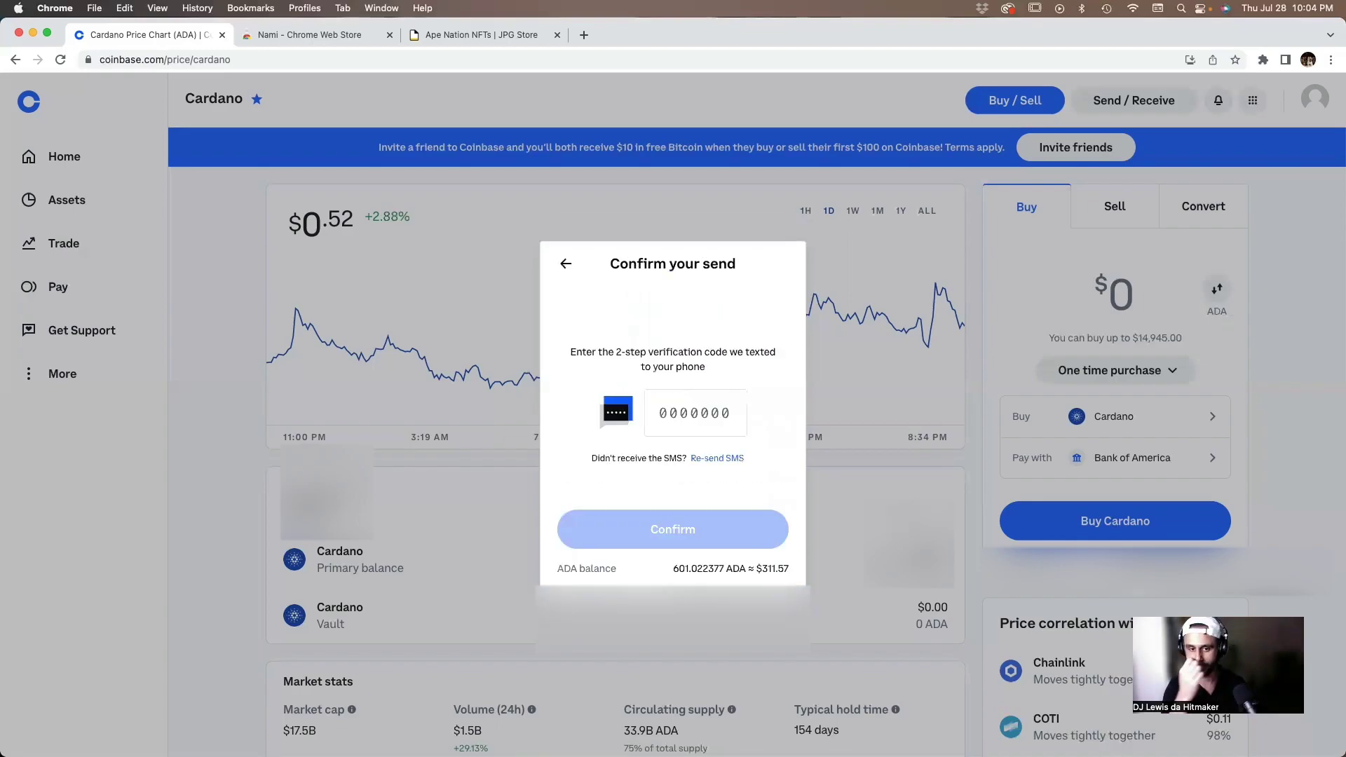
- Enter the 2-step verification code sent by SMS and confirm the 100 ADA send
{"action": "left_click", "coordinate": [703, 413]}
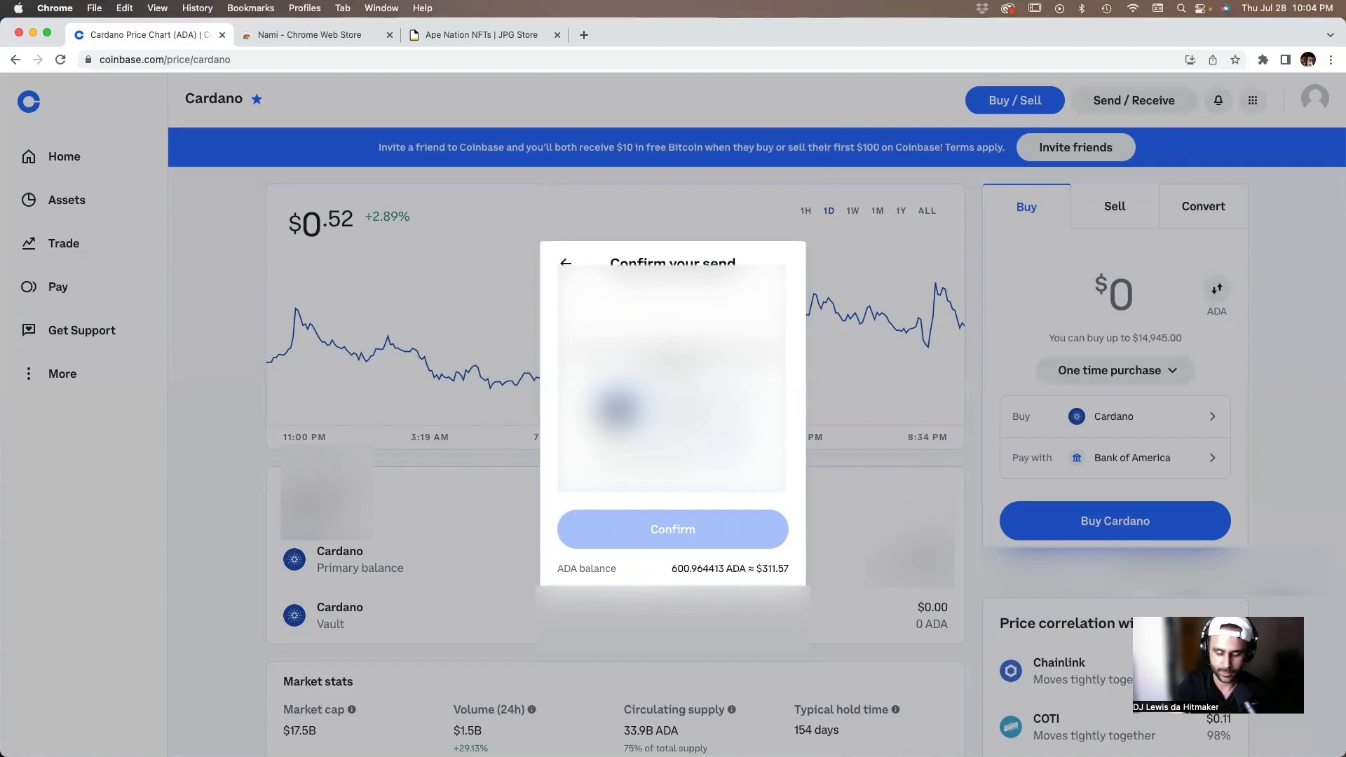
{"action": "left_click", "coordinate": [702, 533]}
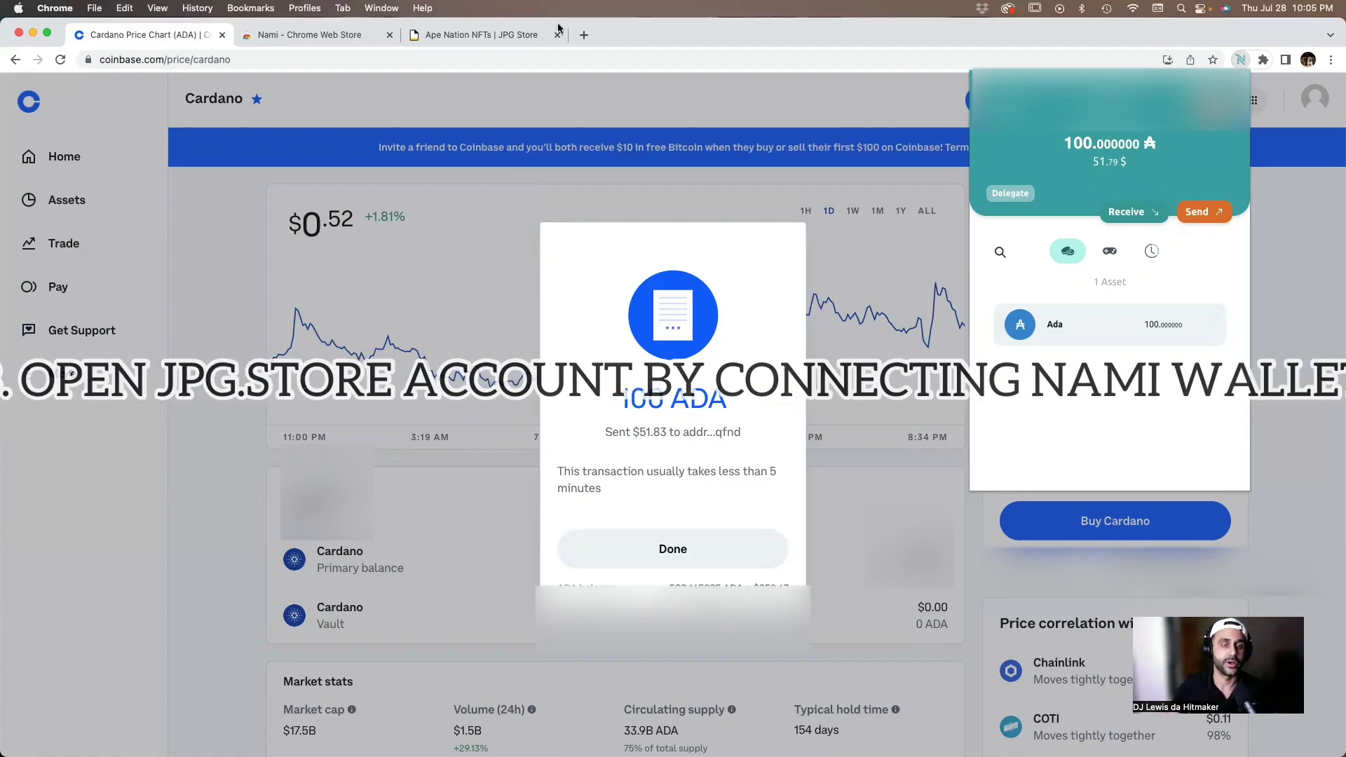
- Open the jpg.store NFT marketplace in a new browser tab
{"action": "left_click", "coordinate": [580, 35]}
{"action": "type", "text": "go"}
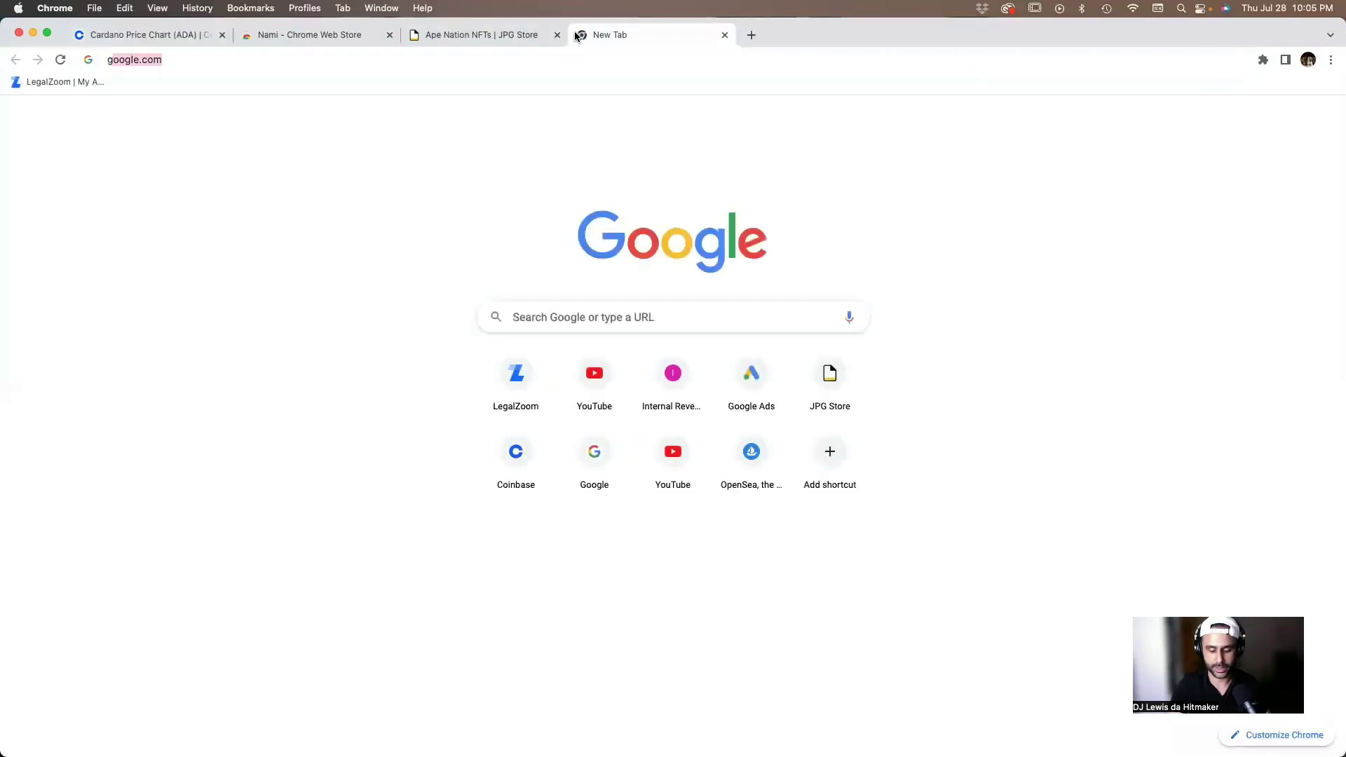
{"action": "key", "text": "BackSpace"}
{"action": "key", "text": "BackSpace"}
{"action": "key", "text": "BackSpace"}
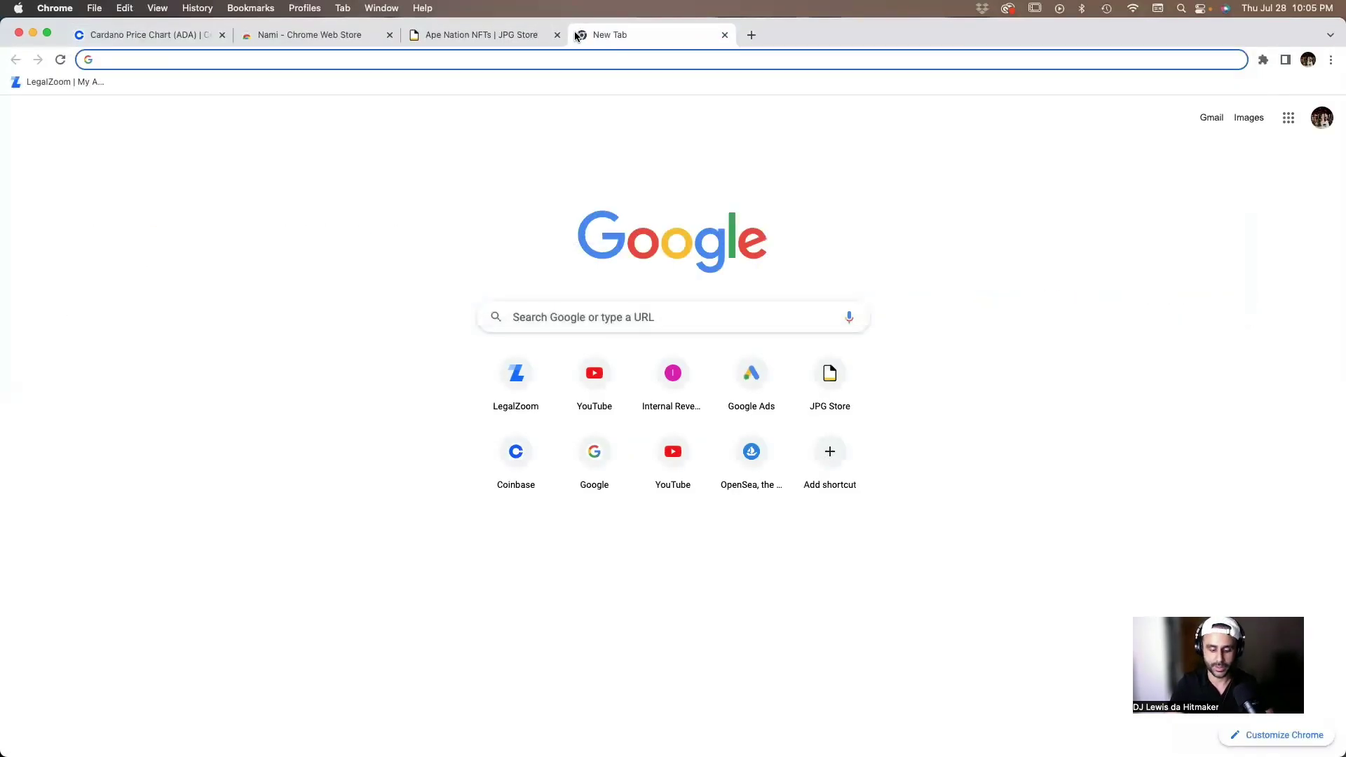
{"action": "type", "text": "jpg."}
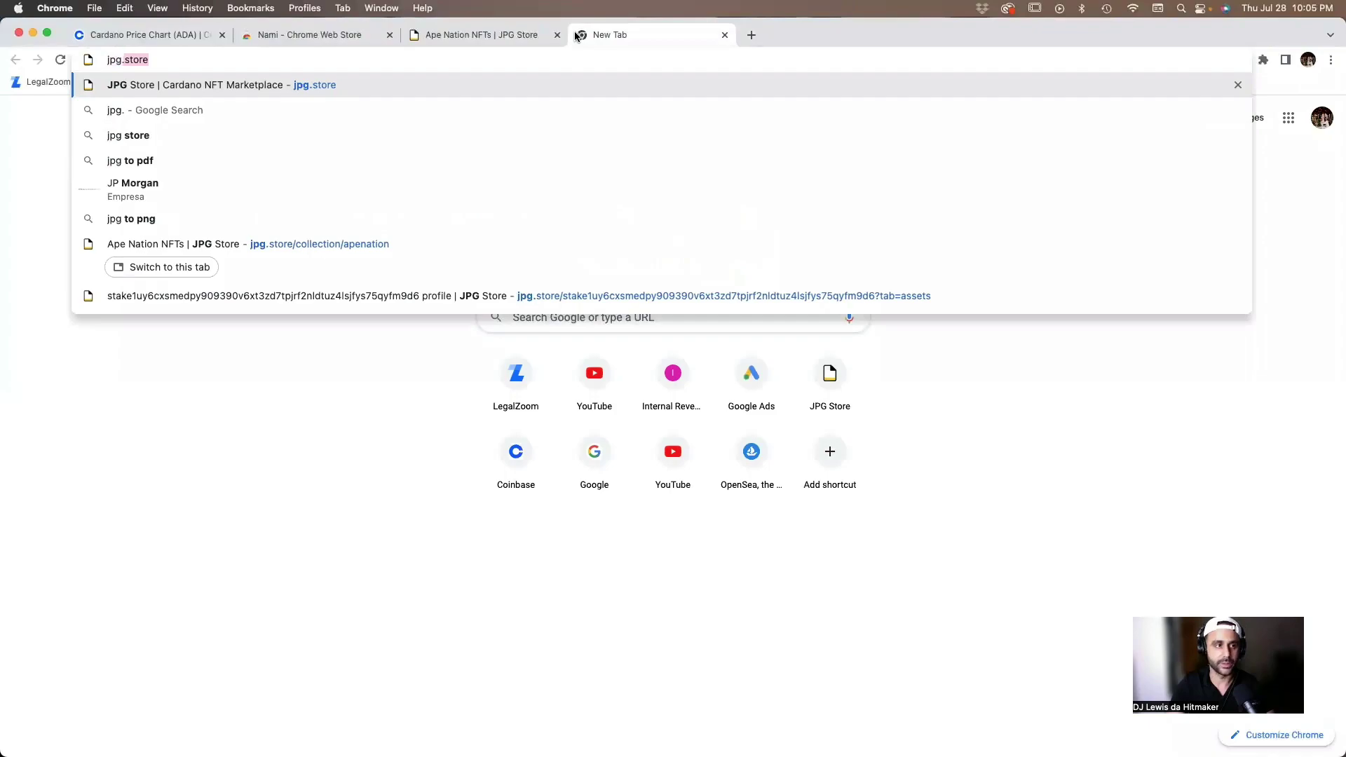
{"action": "key", "text": "Return"}
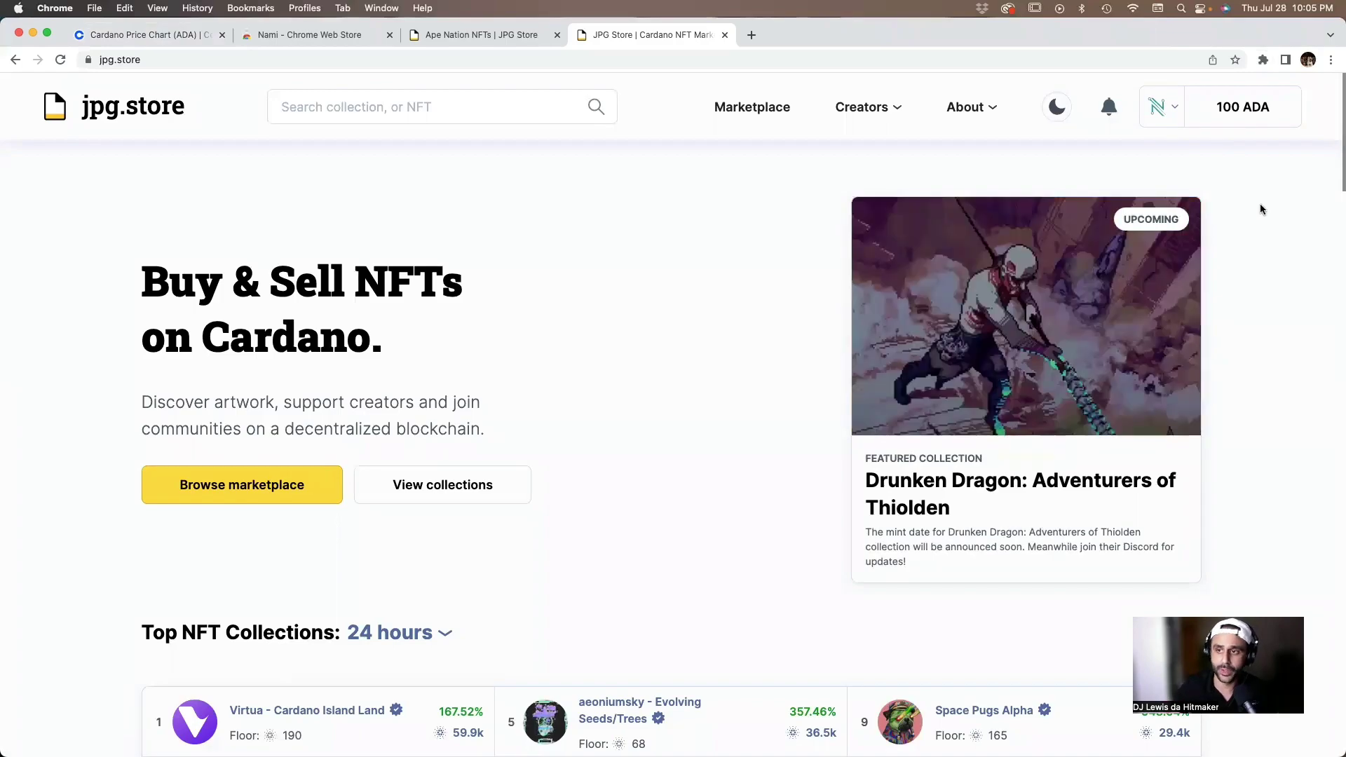
- Examine the account options for the connected Nami wallet on jpg.store
{"action": "left_click", "coordinate": [1234, 105]}
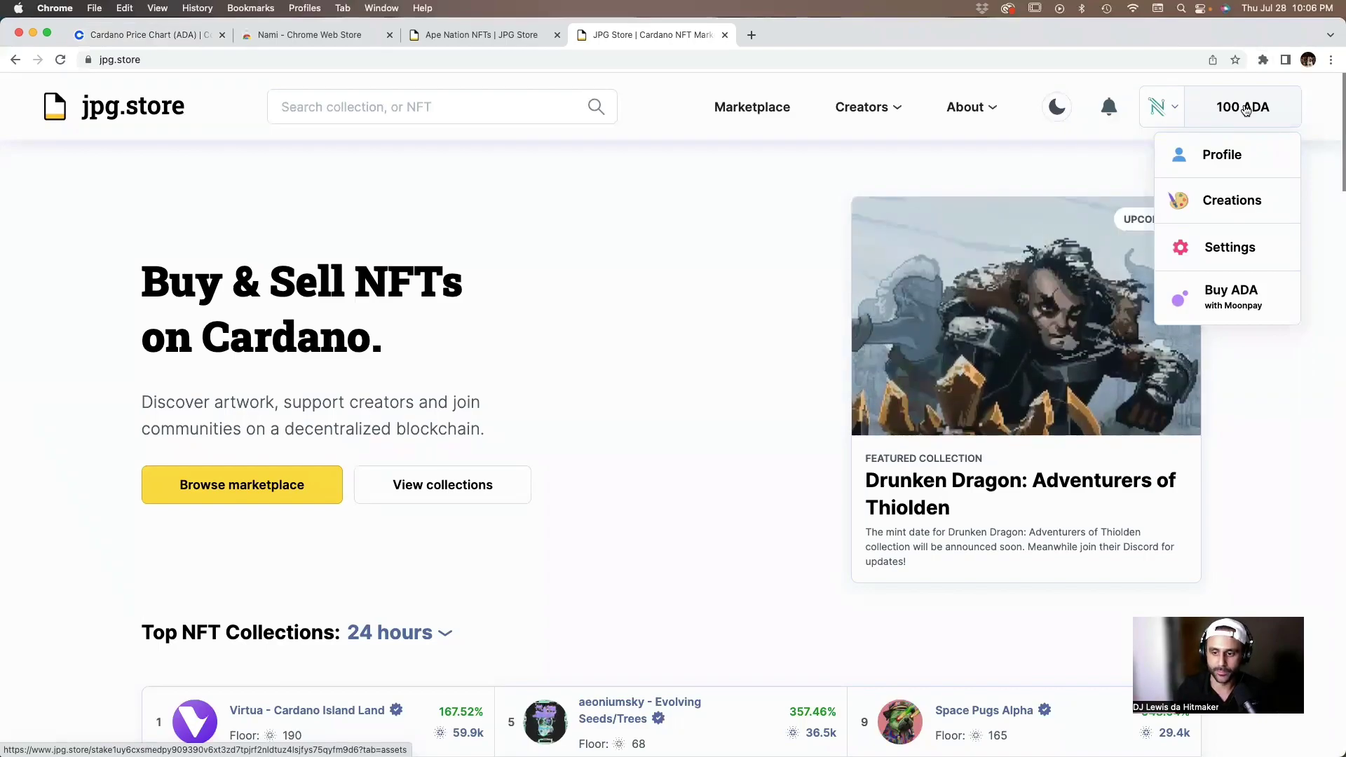
{"action": "left_click", "coordinate": [930, 143]}
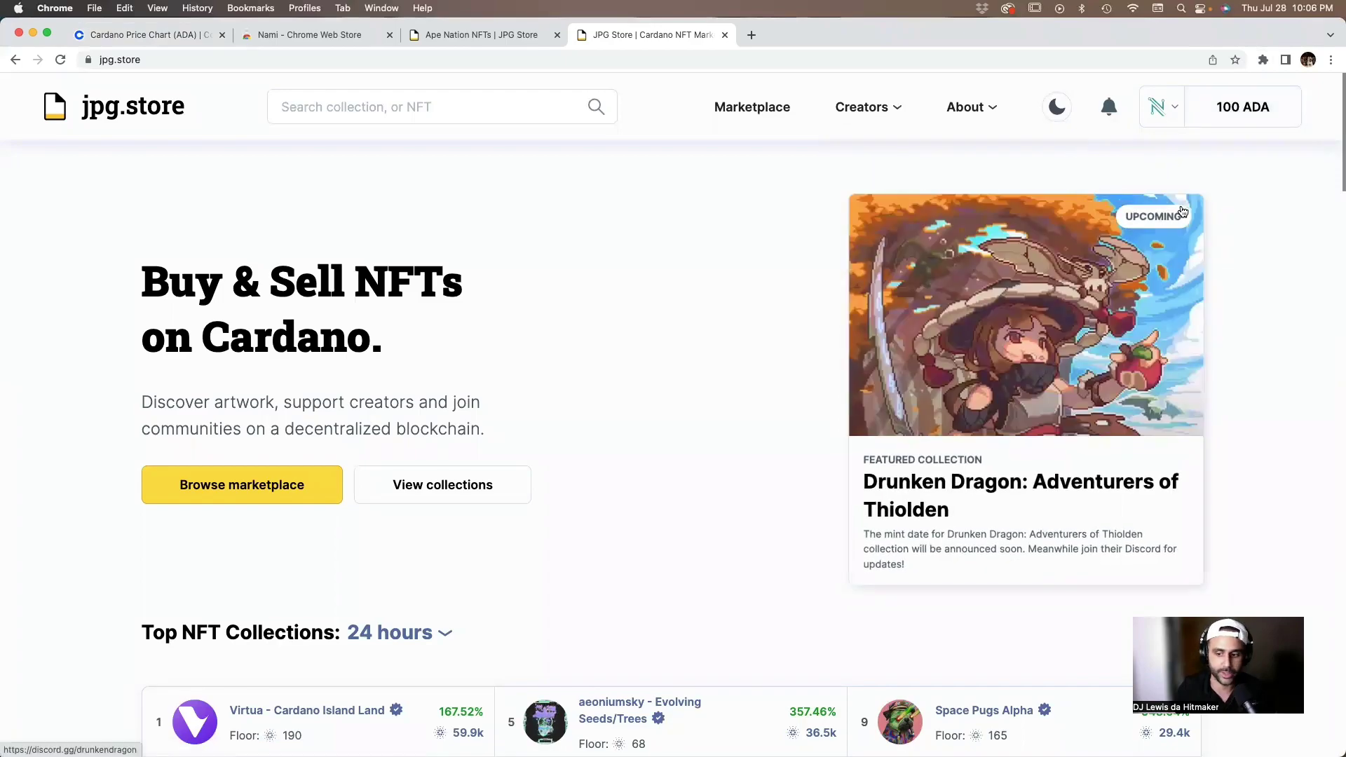
{"action": "left_click", "coordinate": [1245, 116]}
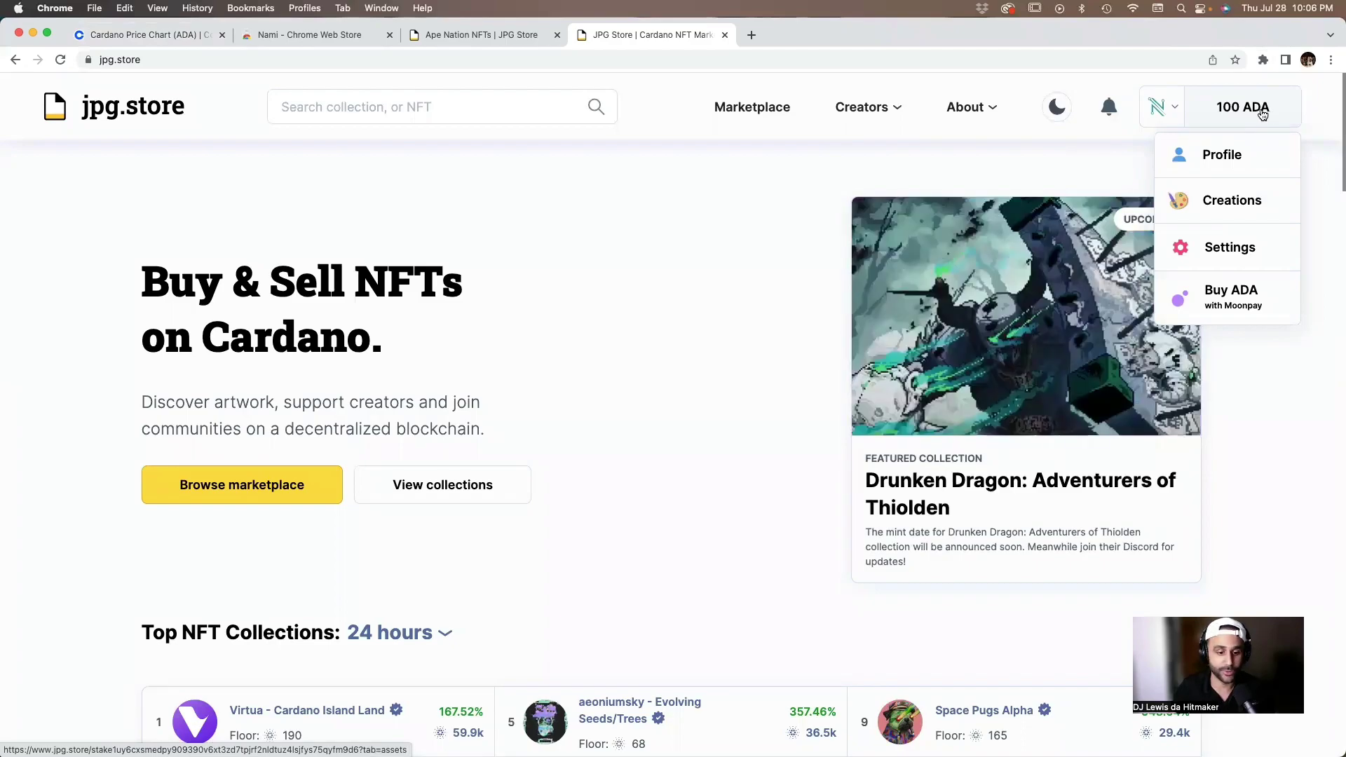
- Search the marketplace for "ape nation" and open the Ape Nation collection page
{"action": "left_click", "coordinate": [280, 106]}
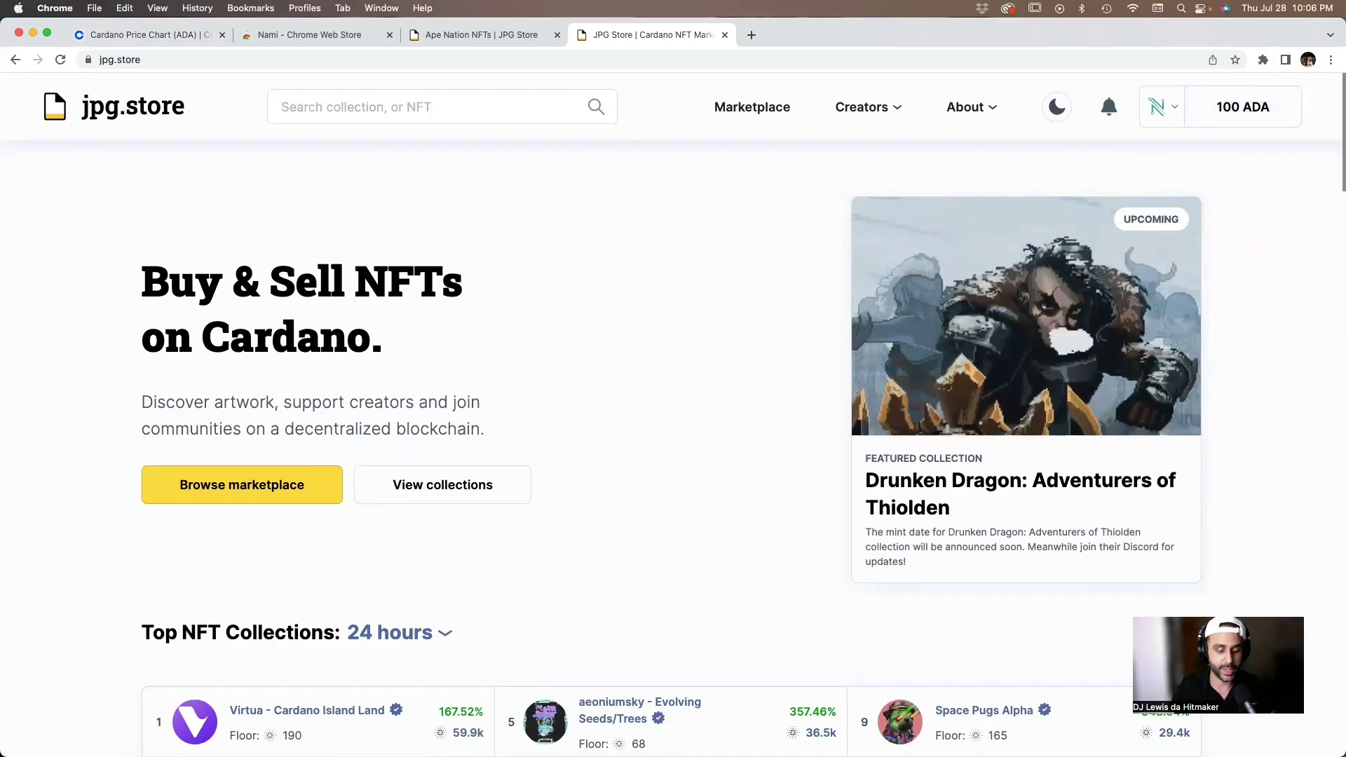
{"action": "type", "text": "ape"}
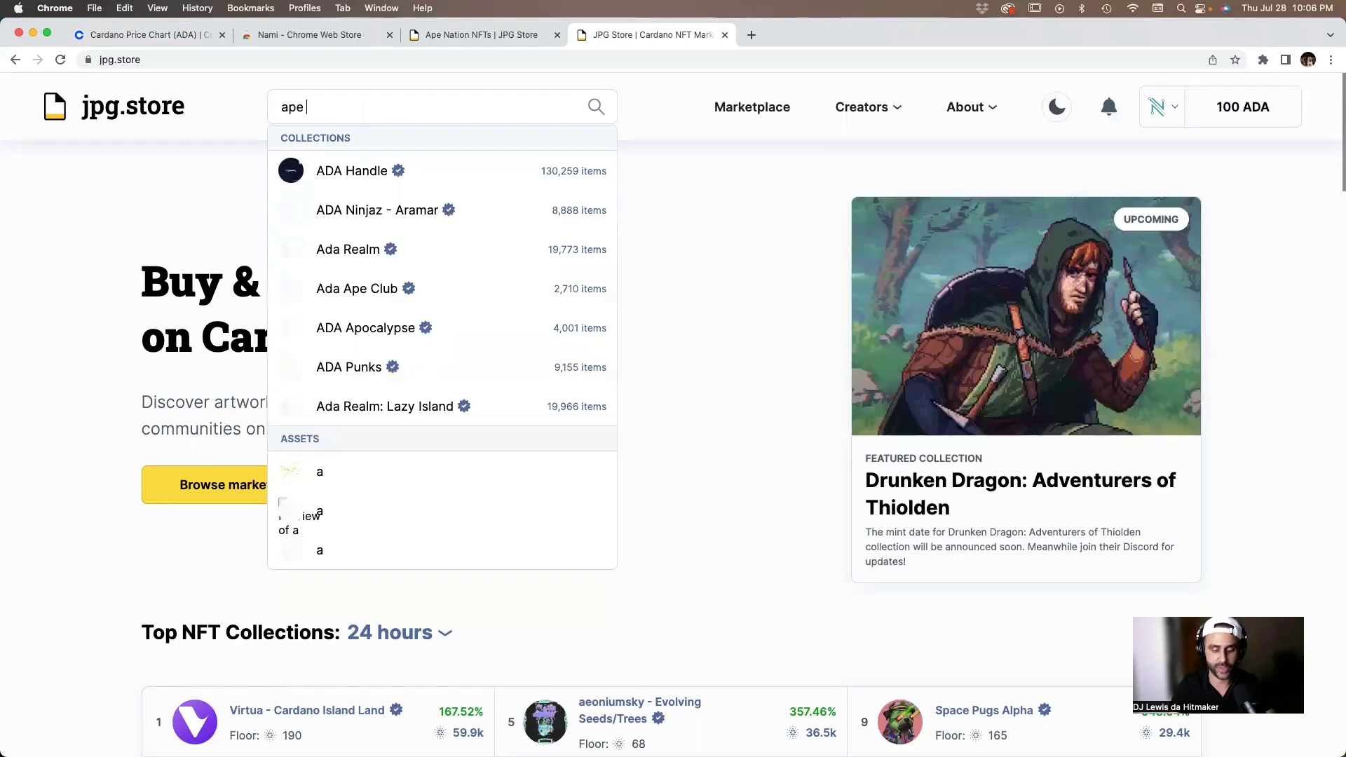
{"action": "type", "text": " nation"}
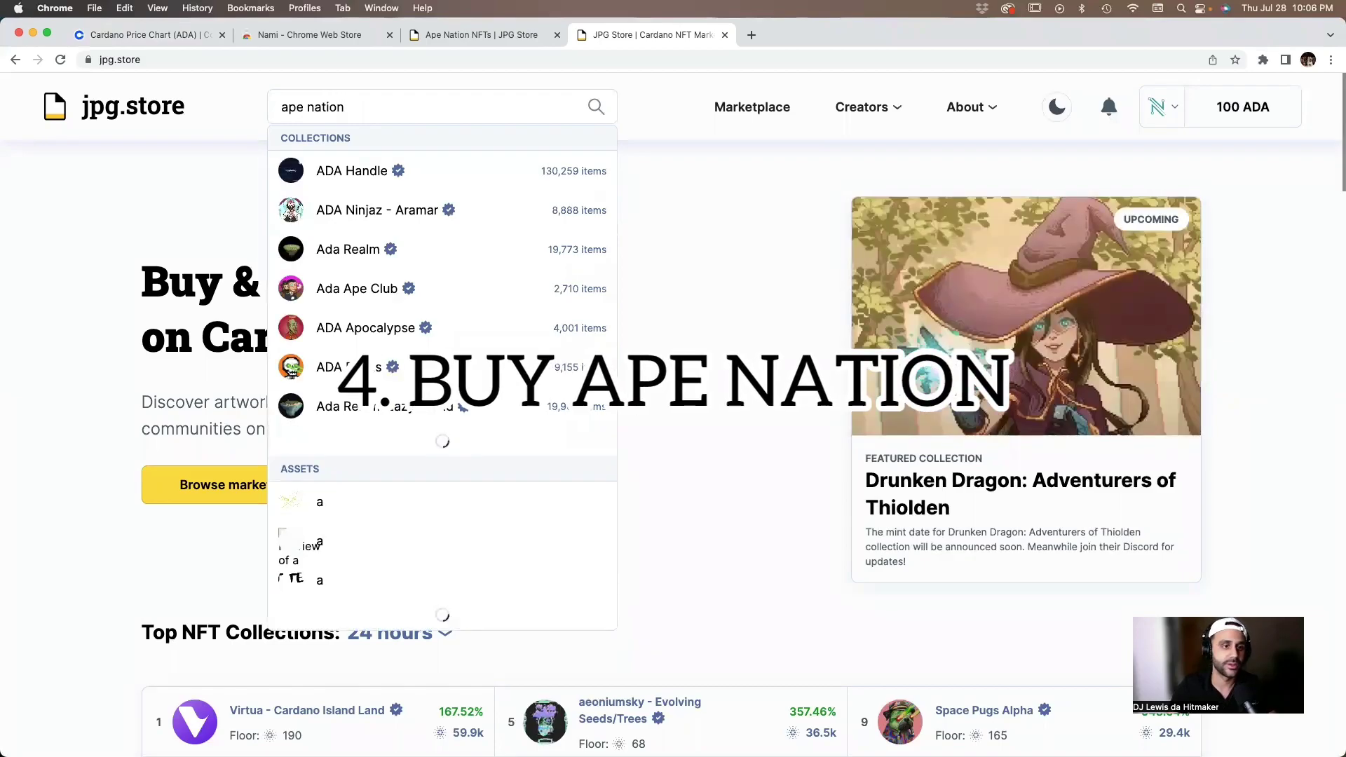
{"action": "left_click", "coordinate": [353, 172]}
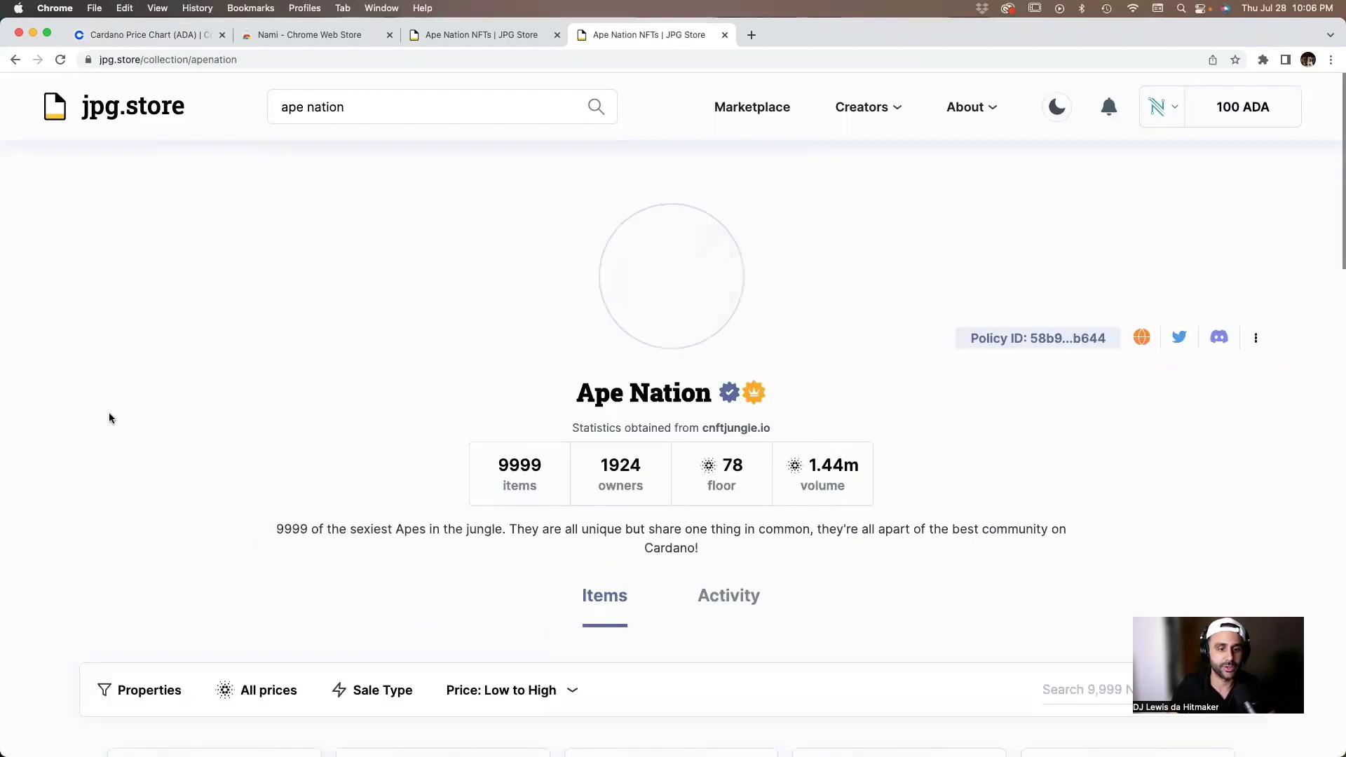
- Review the Ape Nation collection's statistics, description and the lowest-priced apes listed for sale
{"action": "scroll", "coordinate": [80, 422], "scroll_direction": "down", "scroll_amount": 5}
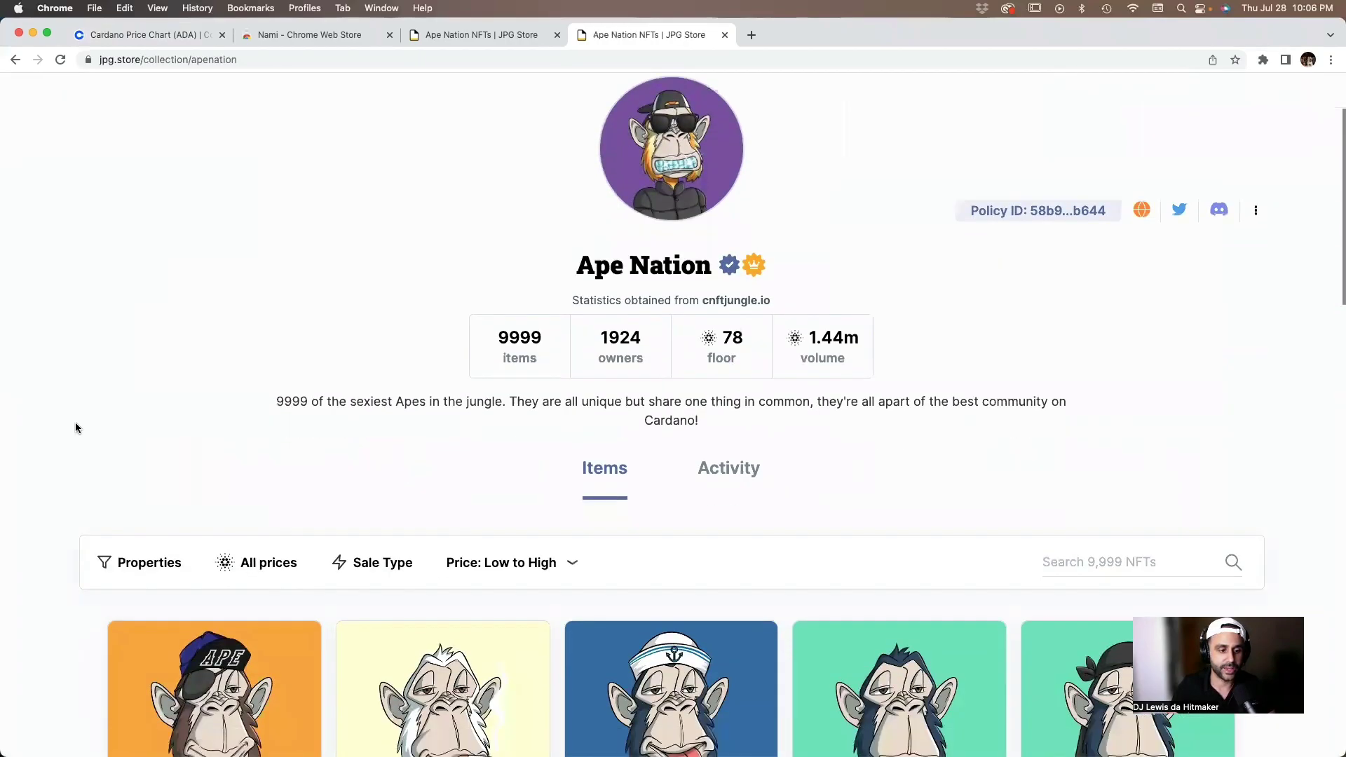
{"action": "scroll", "coordinate": [76, 427], "scroll_direction": "down", "scroll_amount": 1}
{"action": "scroll", "coordinate": [76, 427], "scroll_direction": "up", "scroll_amount": 6}
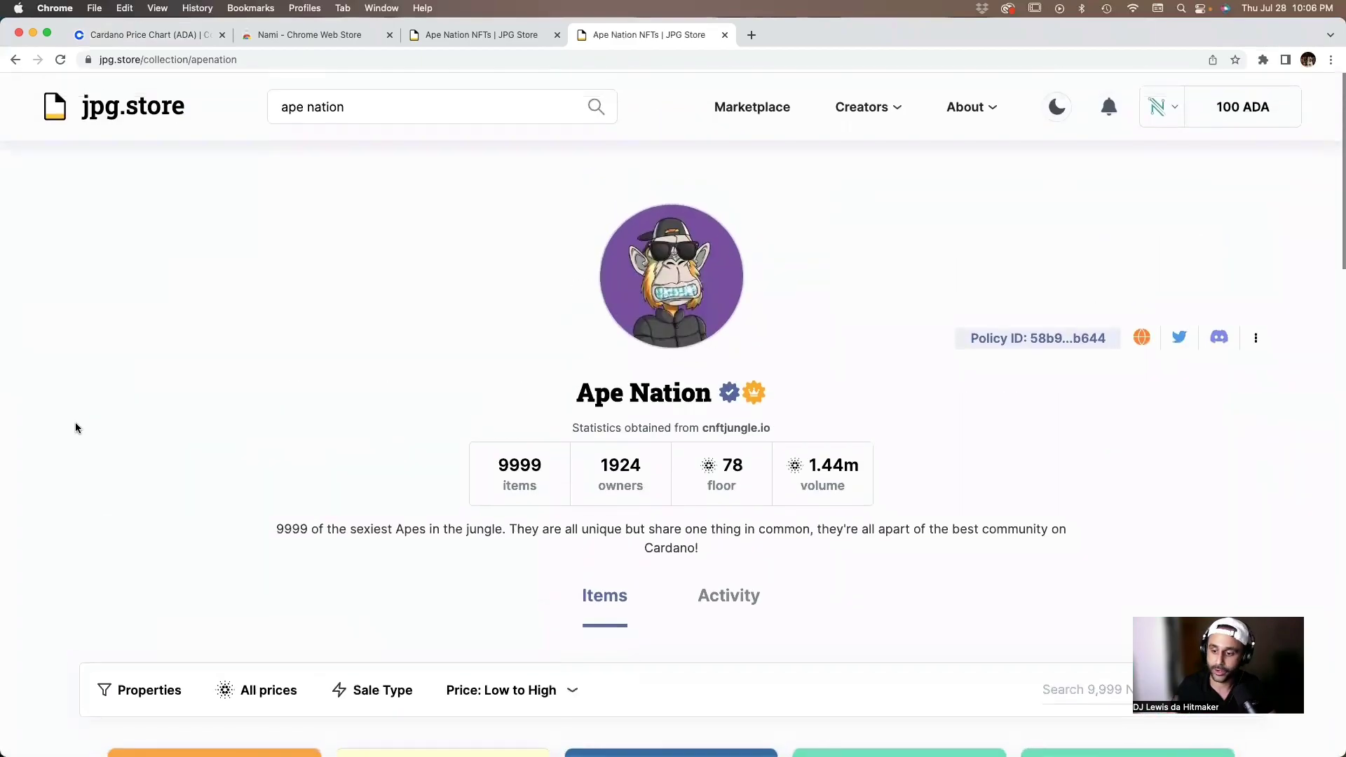
{"action": "scroll", "coordinate": [76, 427], "scroll_direction": "down", "scroll_amount": 6}
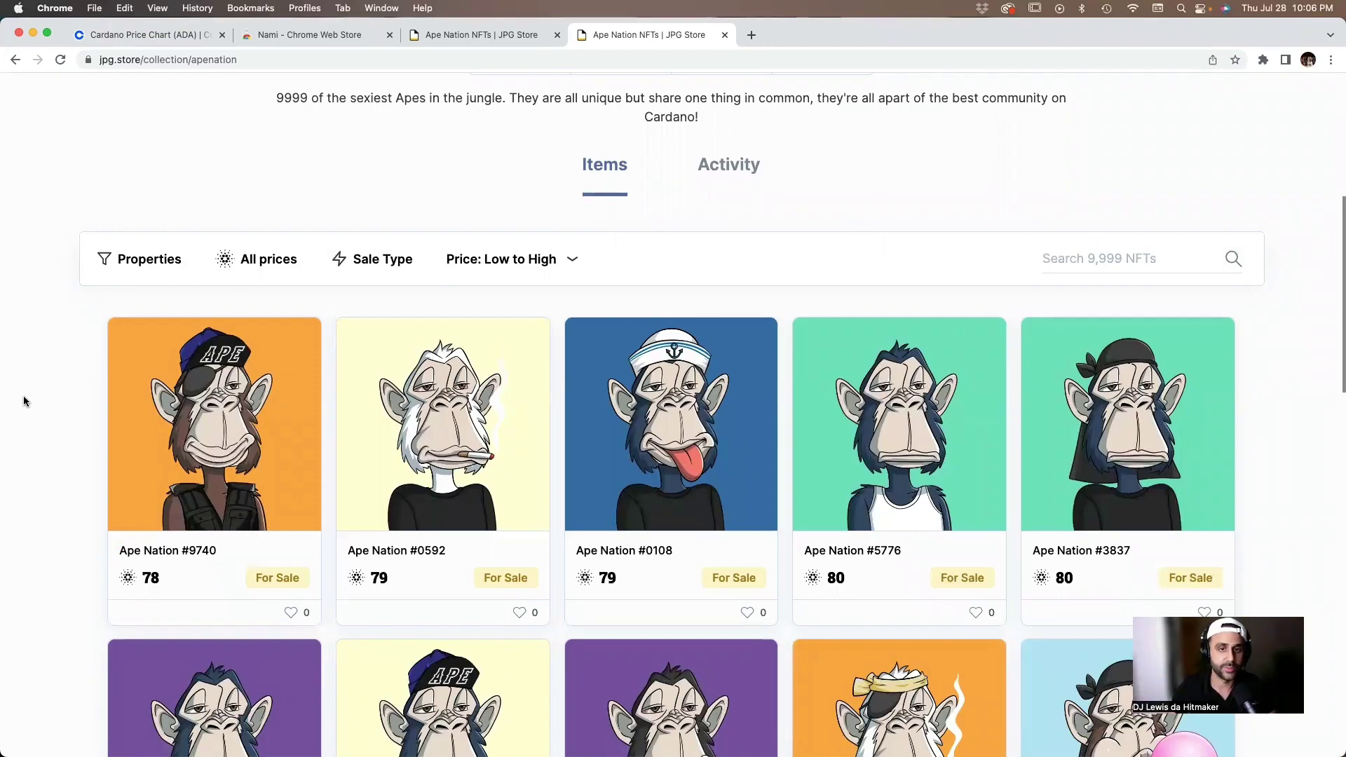
{"action": "scroll", "coordinate": [24, 397], "scroll_direction": "up", "scroll_amount": 5}
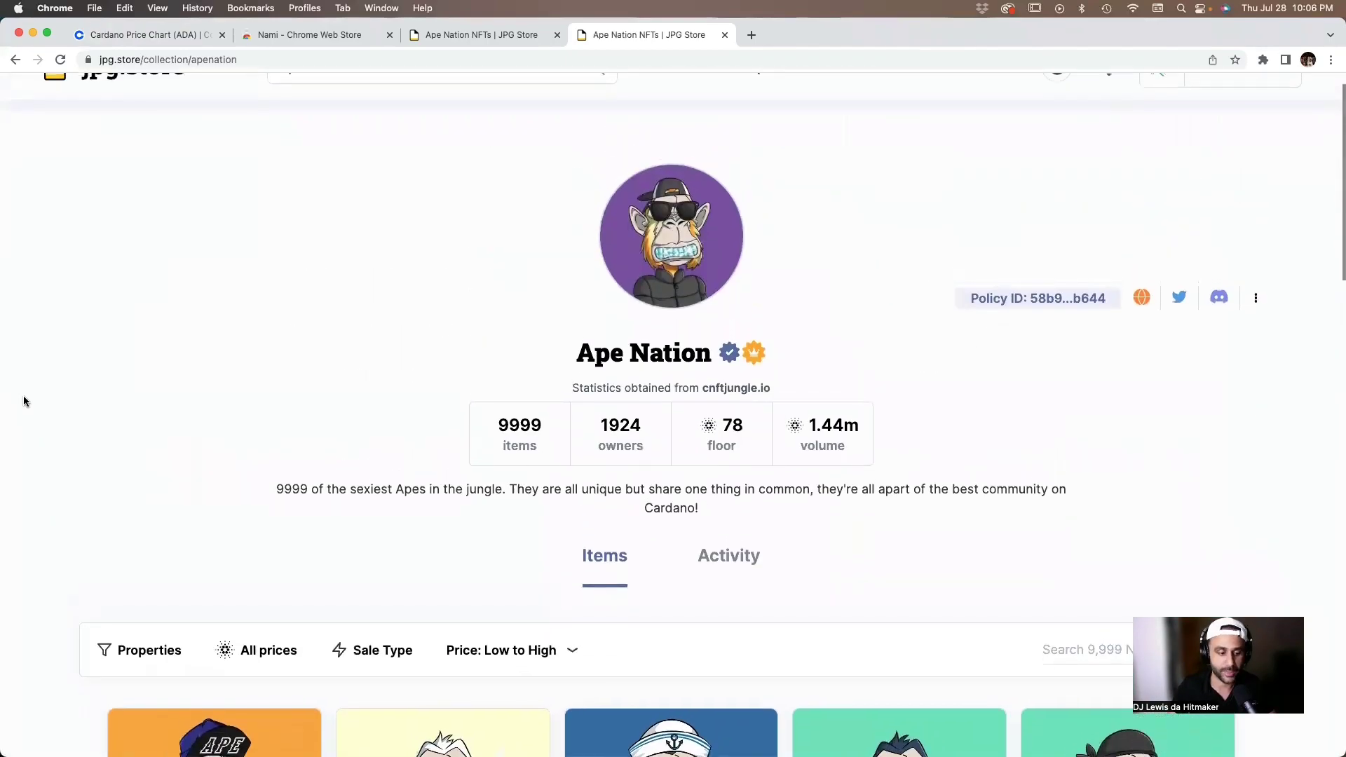
{"action": "scroll", "coordinate": [23, 401], "scroll_direction": "down", "scroll_amount": 1}
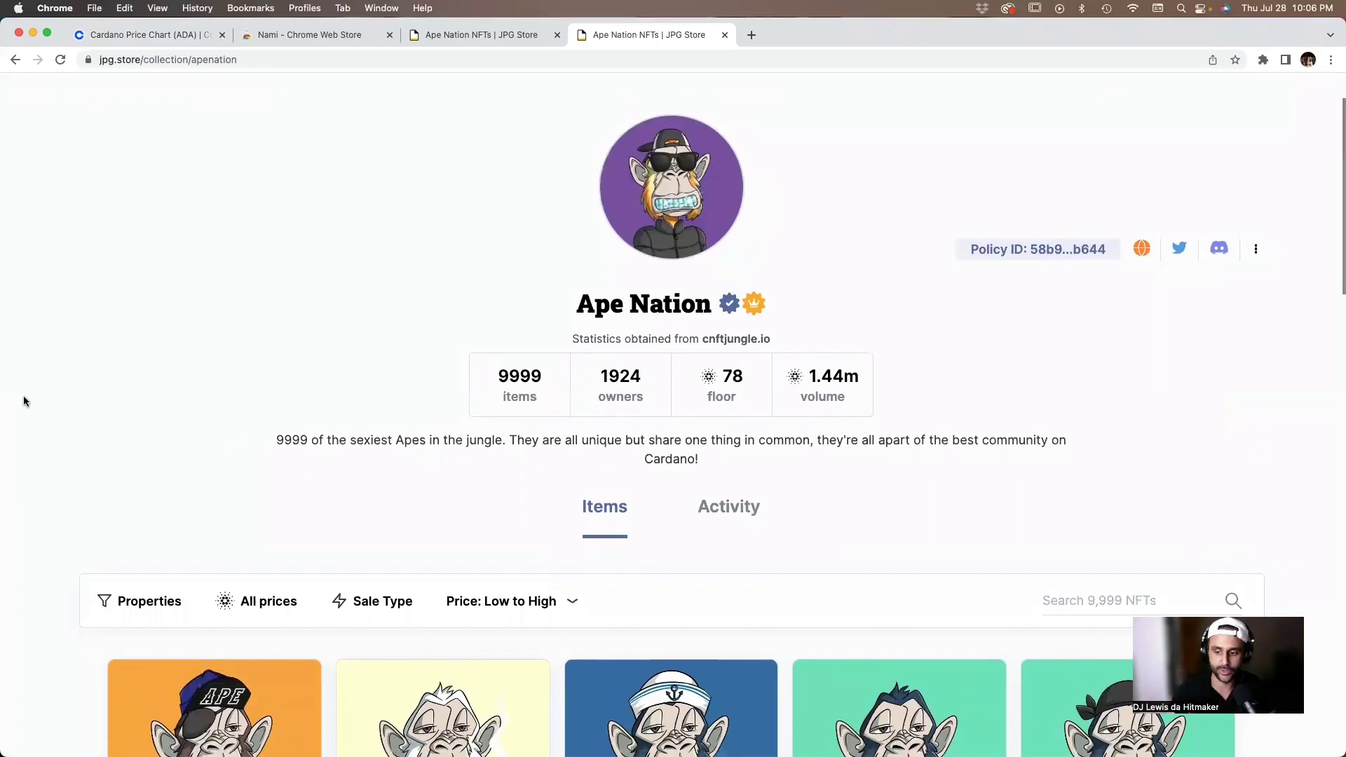
{"action": "scroll", "coordinate": [23, 401], "scroll_direction": "down", "scroll_amount": 4}
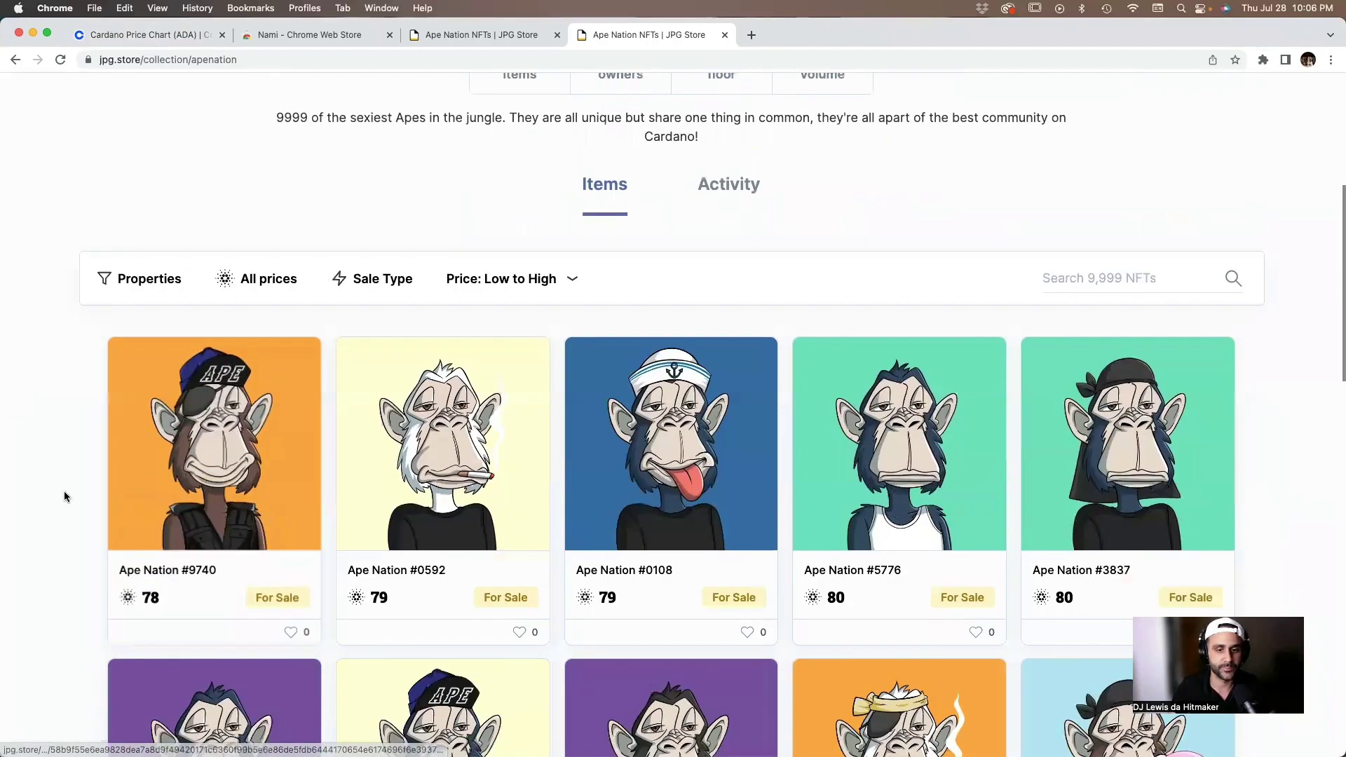
{"action": "scroll", "coordinate": [65, 496], "scroll_direction": "up", "scroll_amount": 5}
{"action": "scroll", "coordinate": [64, 496], "scroll_direction": "down", "scroll_amount": 2}
{"action": "scroll", "coordinate": [64, 496], "scroll_direction": "down", "scroll_amount": 4}
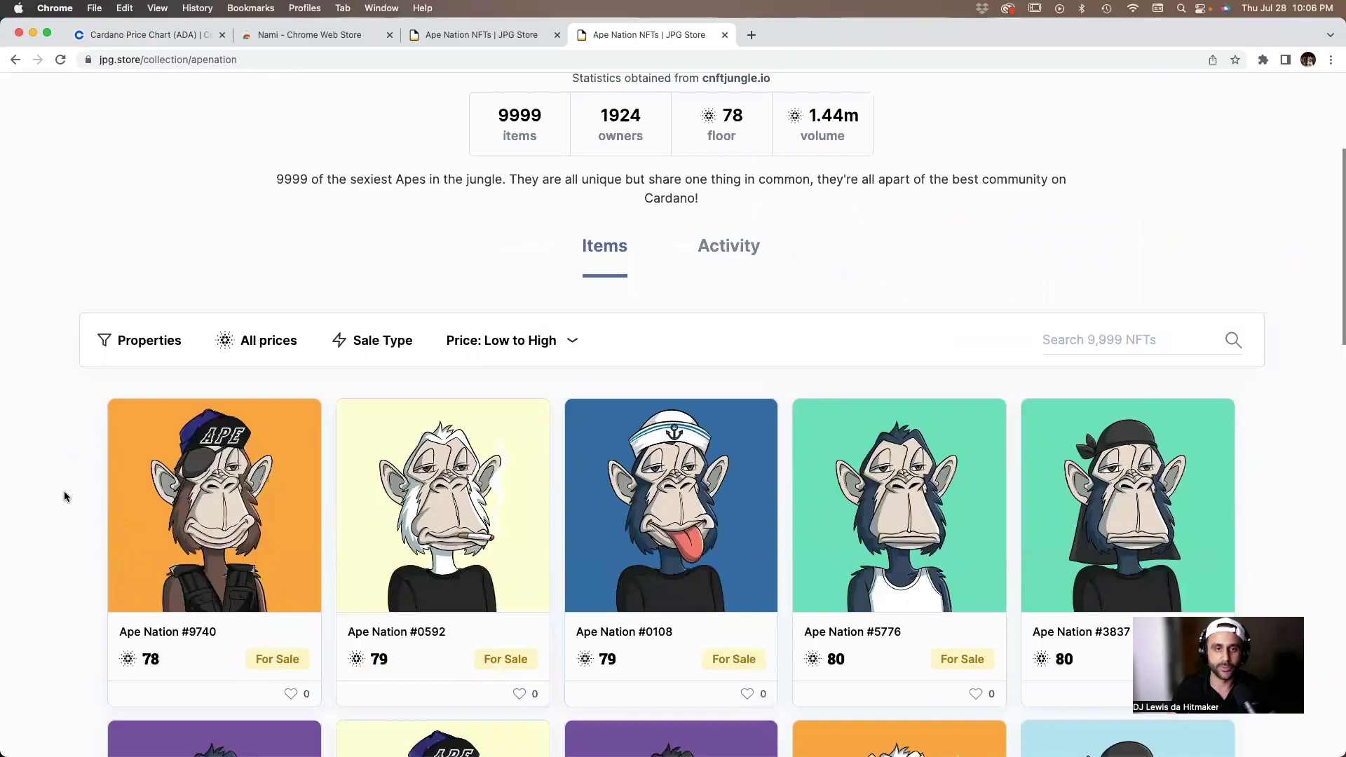
- Open the listing for Ape Nation #9740 and try to buy the NFT, dismissing the notice that follows
{"action": "left_click", "coordinate": [252, 415]}
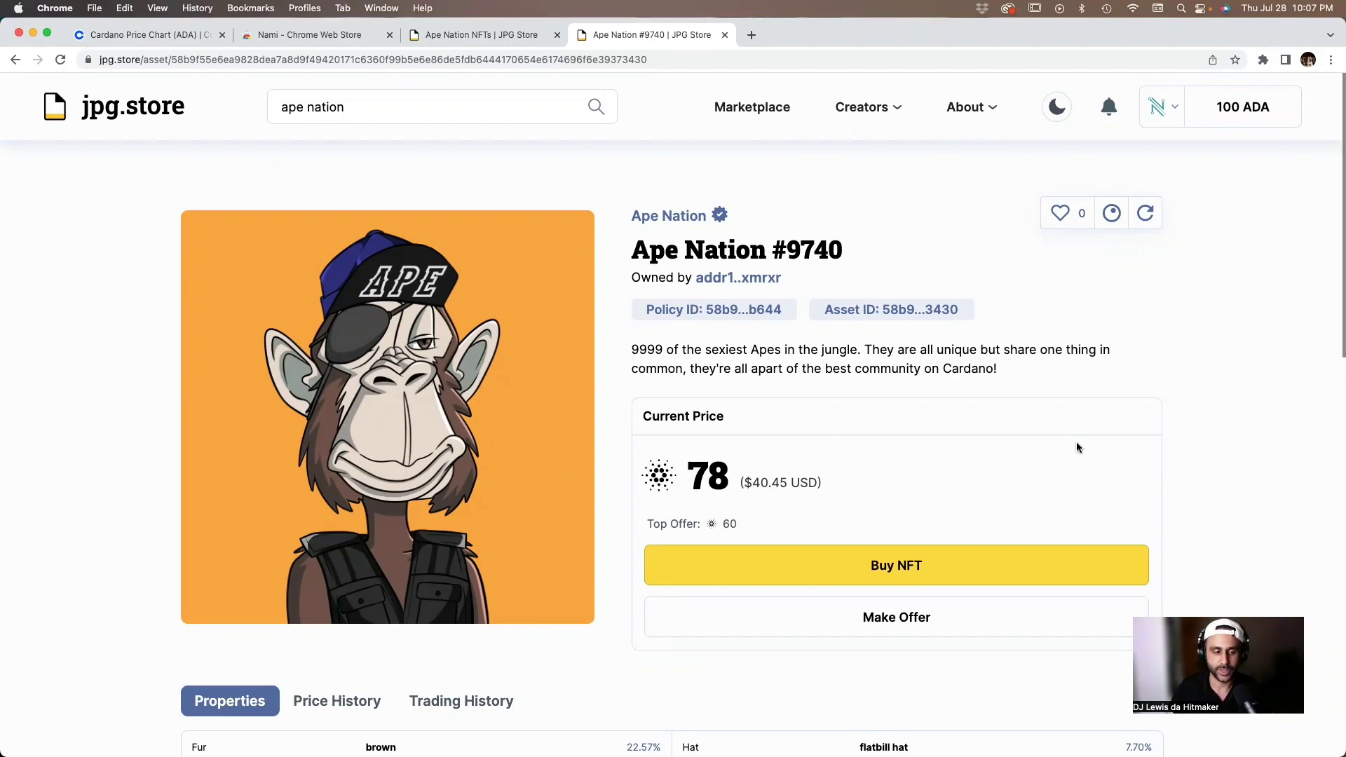
{"action": "left_click", "coordinate": [870, 568]}
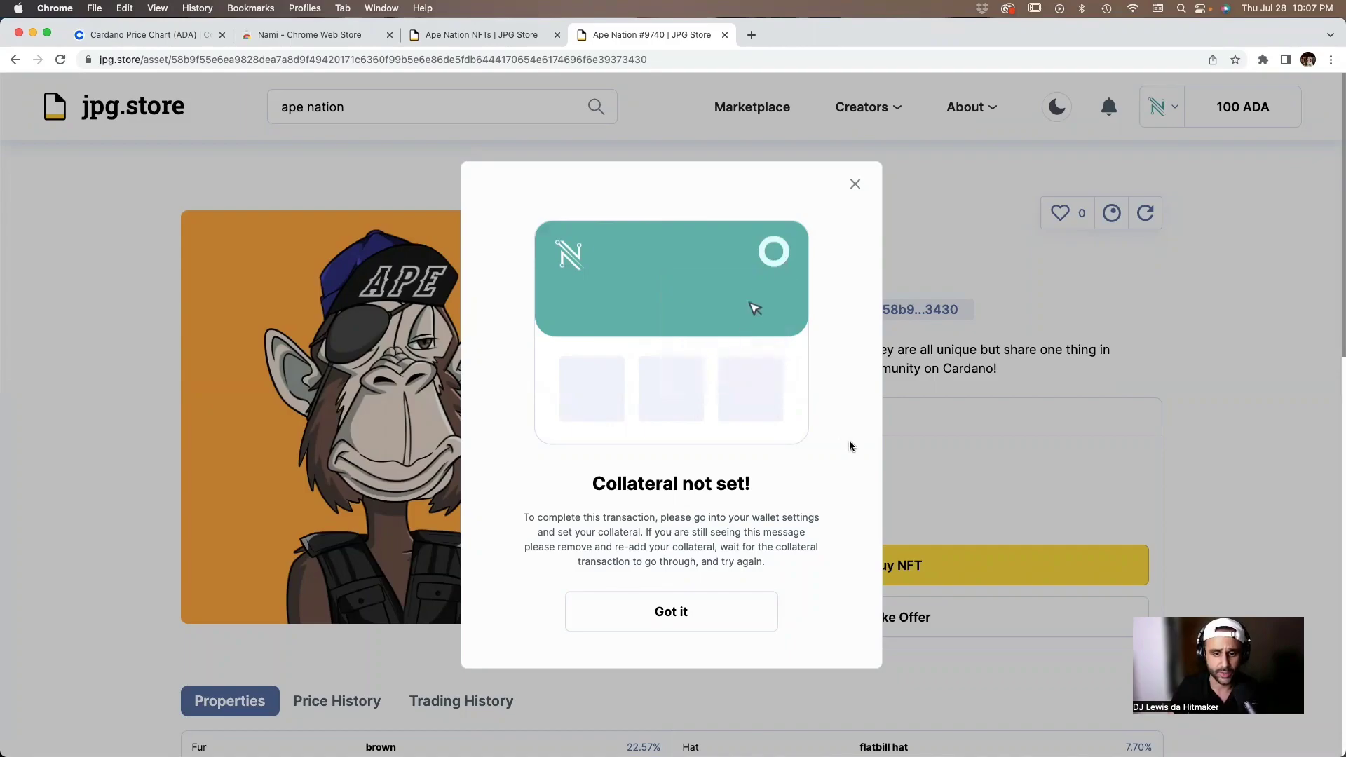
{"action": "left_click", "coordinate": [1171, 305]}
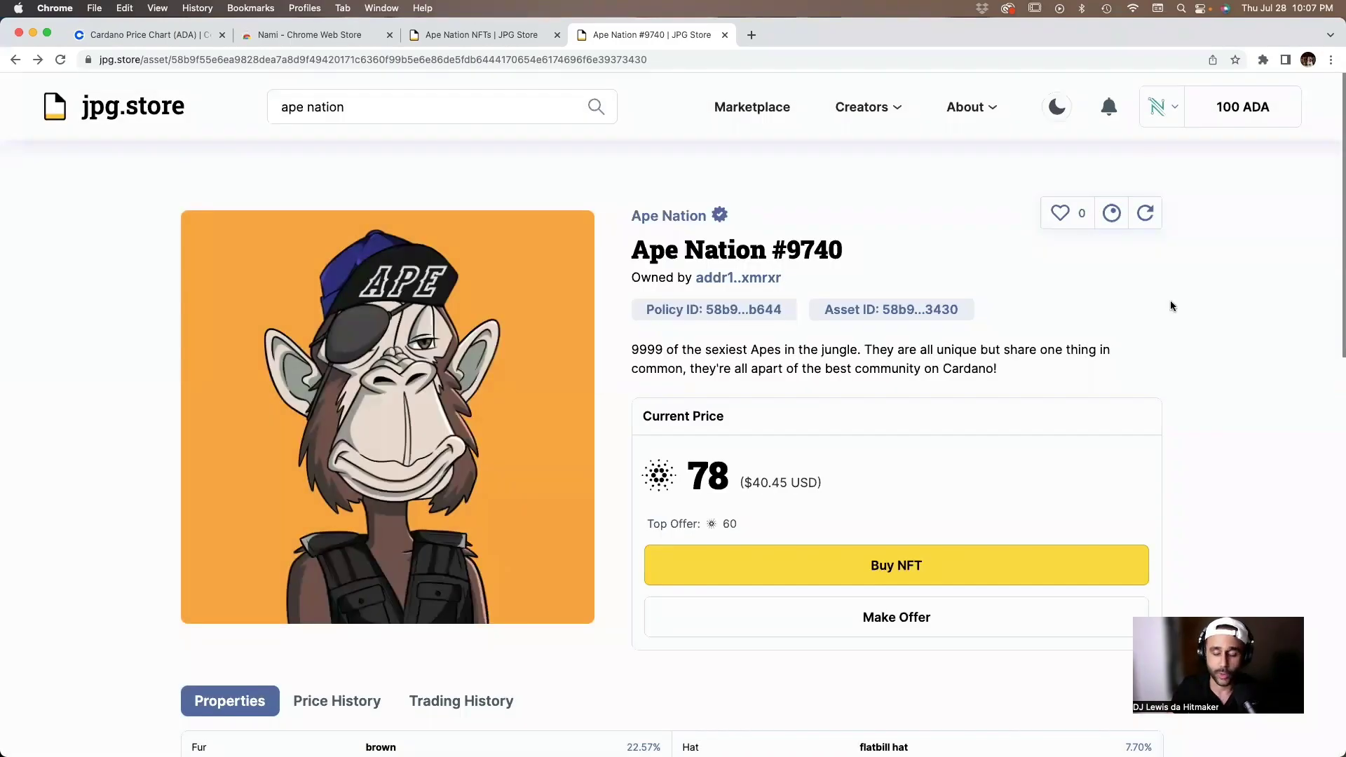
- Add the recommended 5 ADA collateral in the Nami wallet, authorizing it with the wallet password, and close the wallet
{"action": "left_click", "coordinate": [1262, 59]}
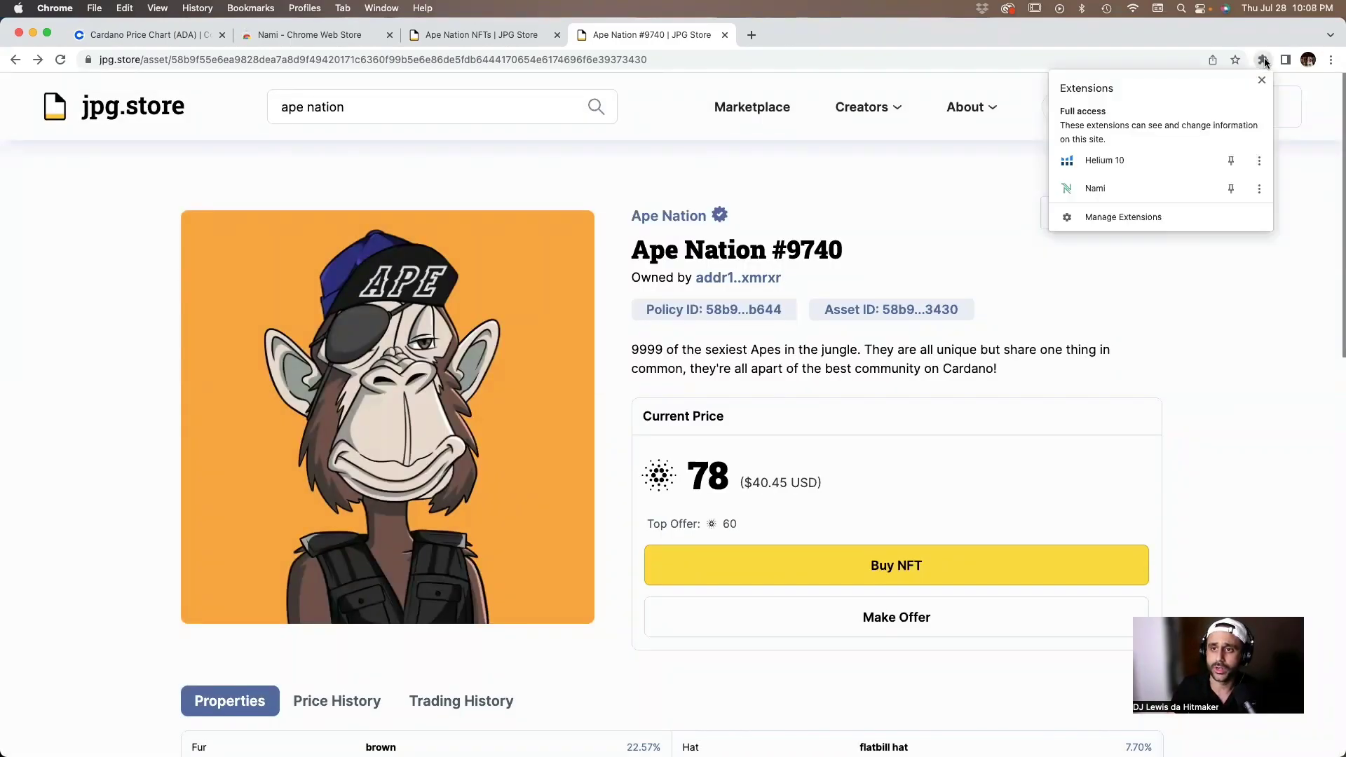
{"action": "left_click", "coordinate": [1116, 200]}
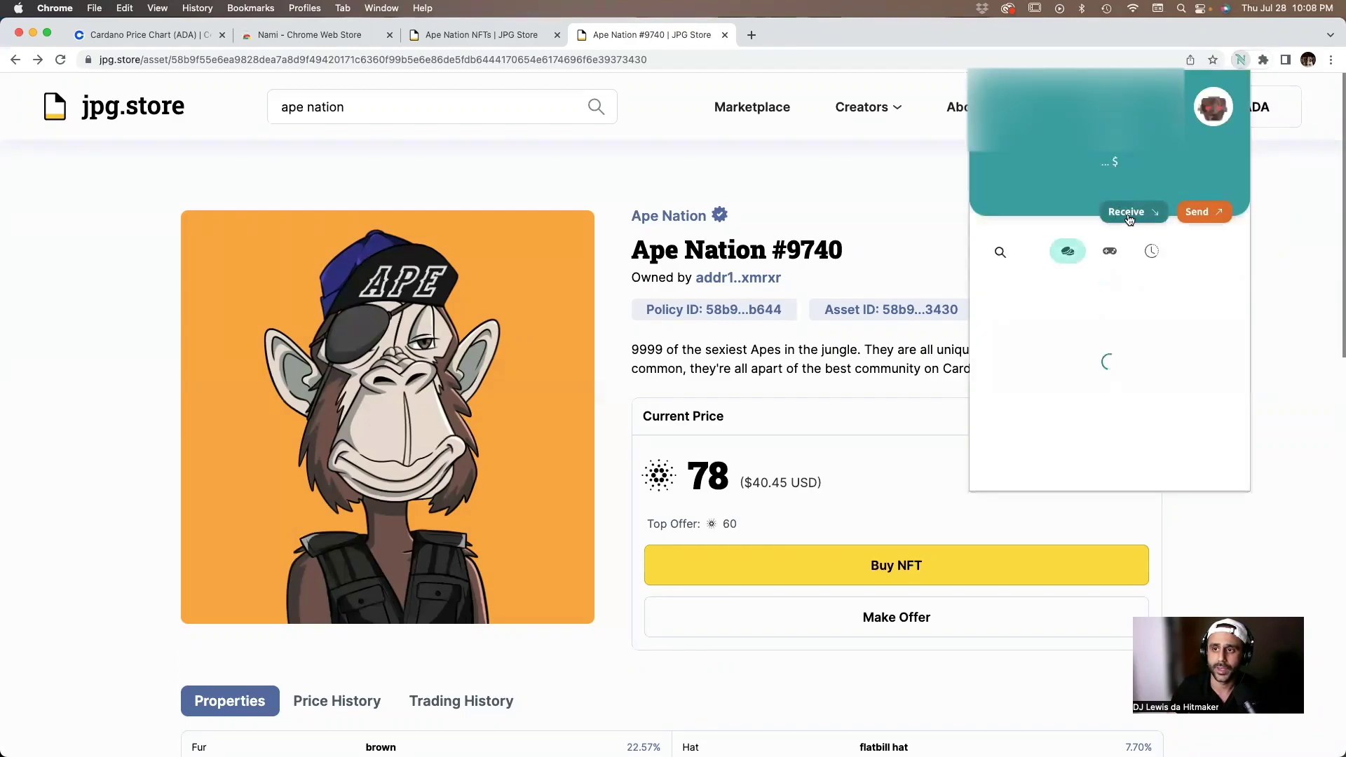
{"action": "left_click", "coordinate": [1213, 110]}
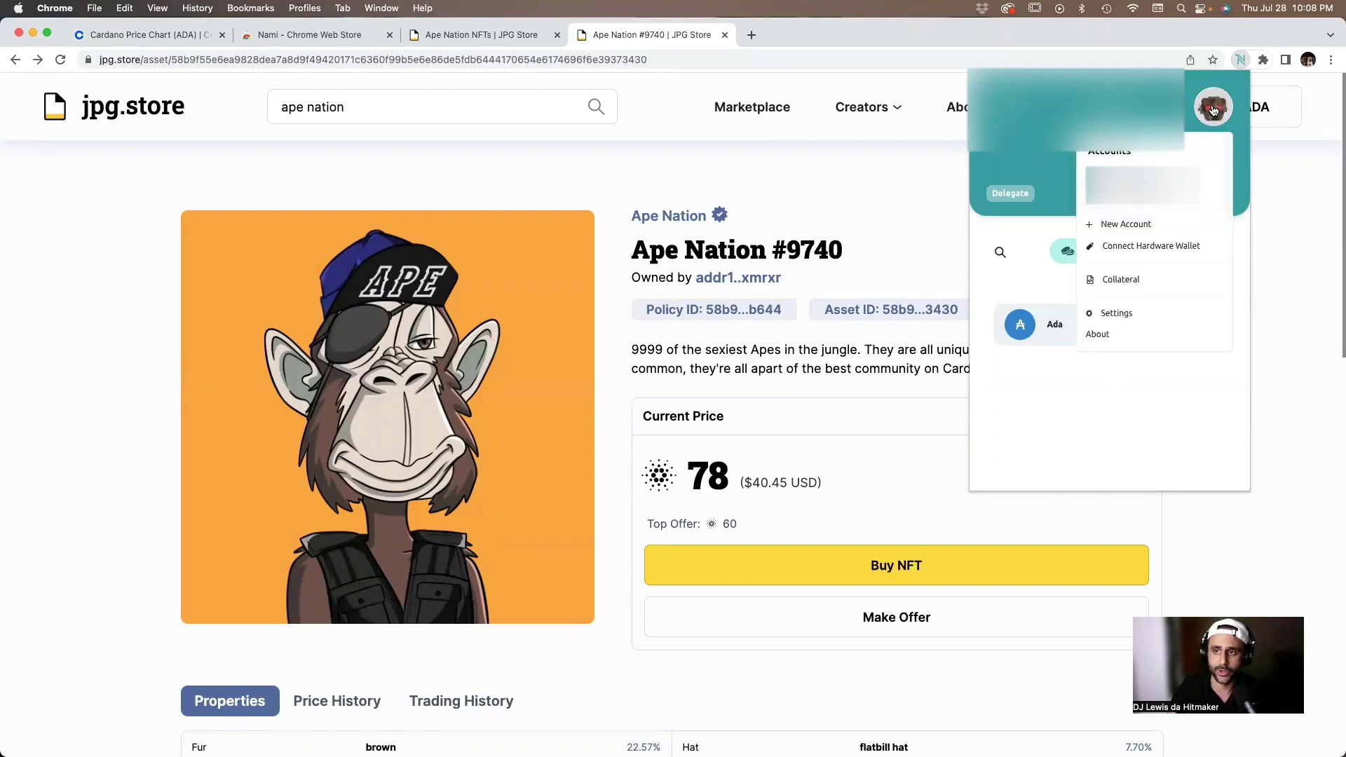
{"action": "left_click", "coordinate": [1135, 281]}
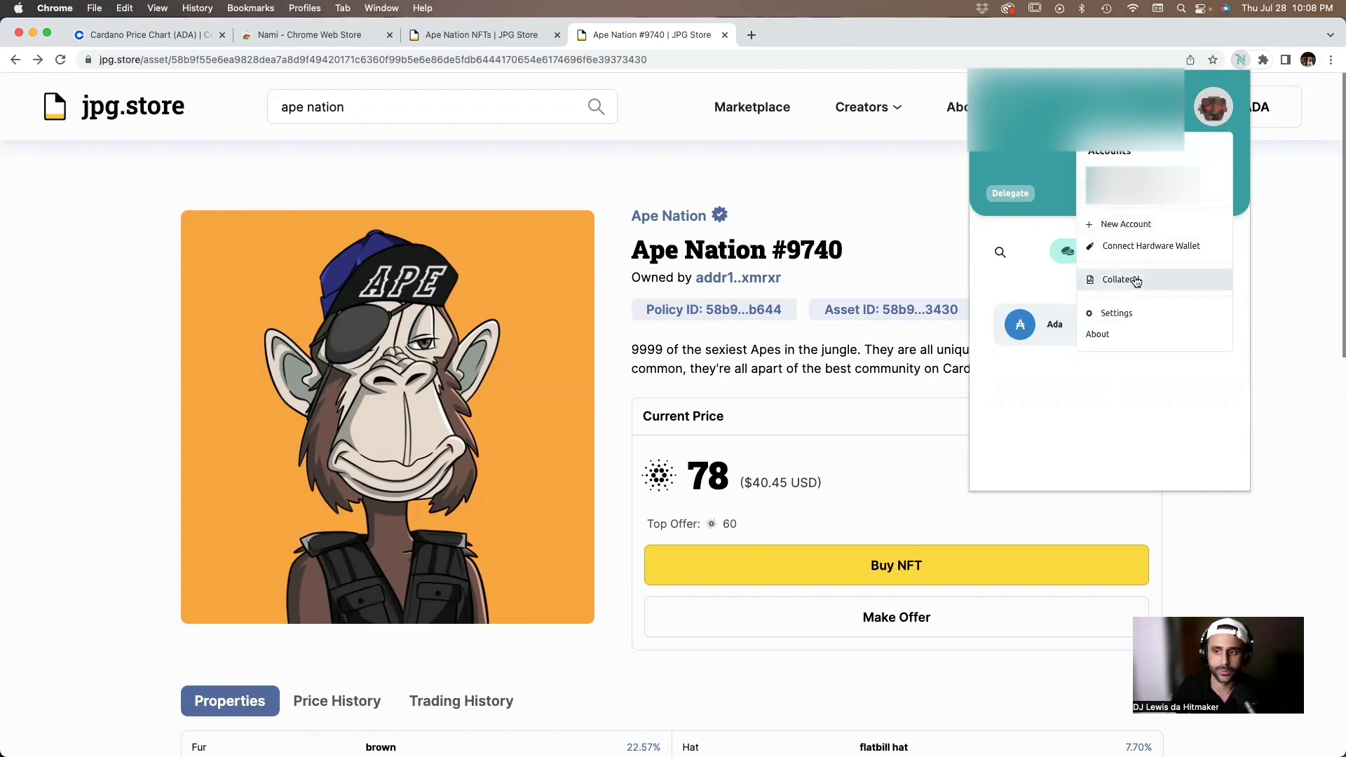
{"action": "type", "text": "••"}
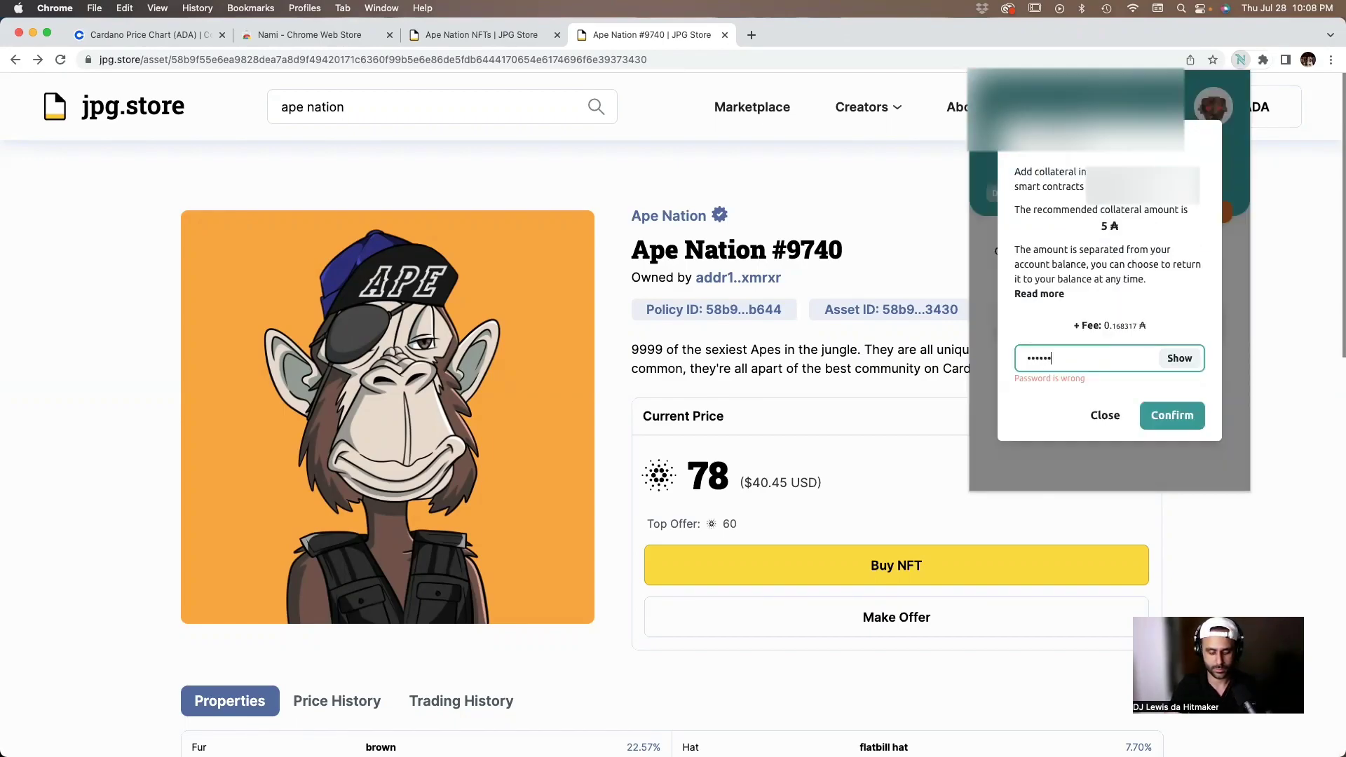
{"action": "type", "text": "••"}
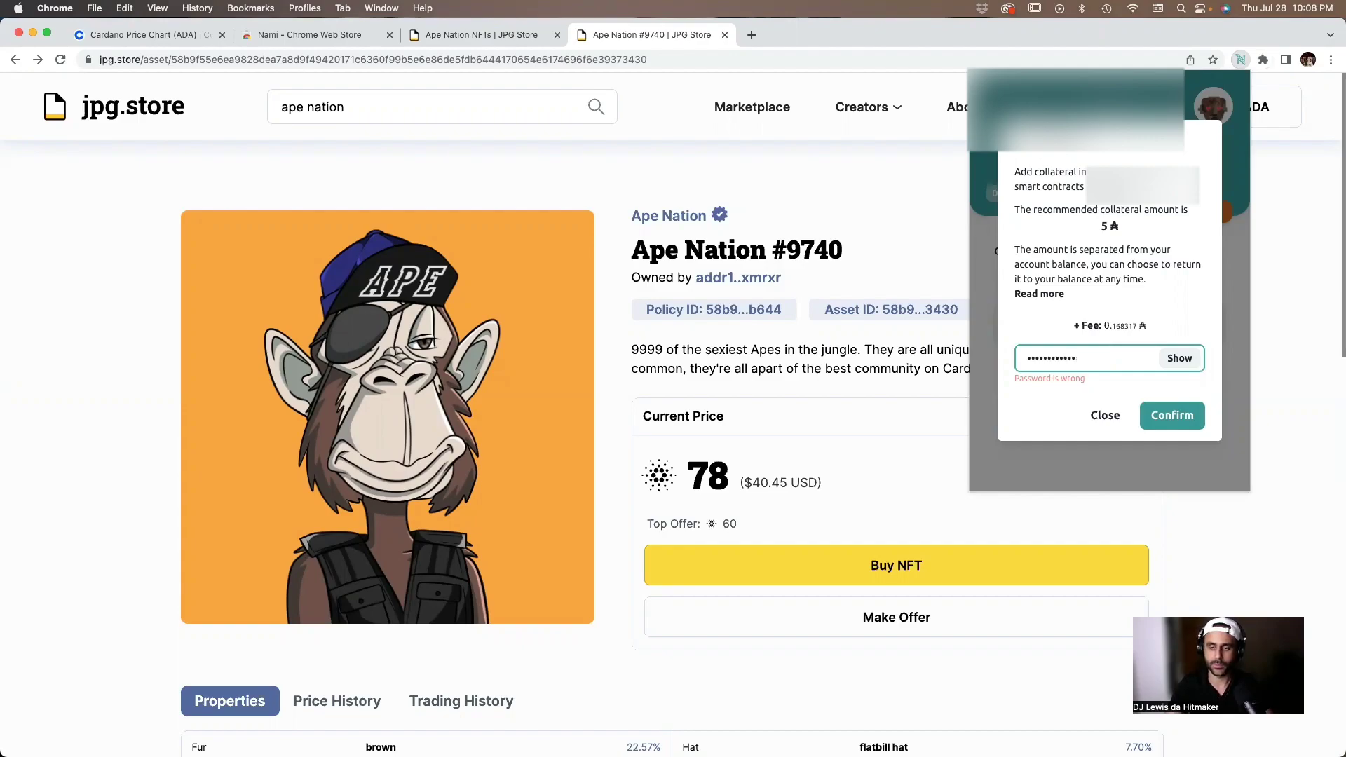
{"action": "left_click", "coordinate": [1195, 419]}
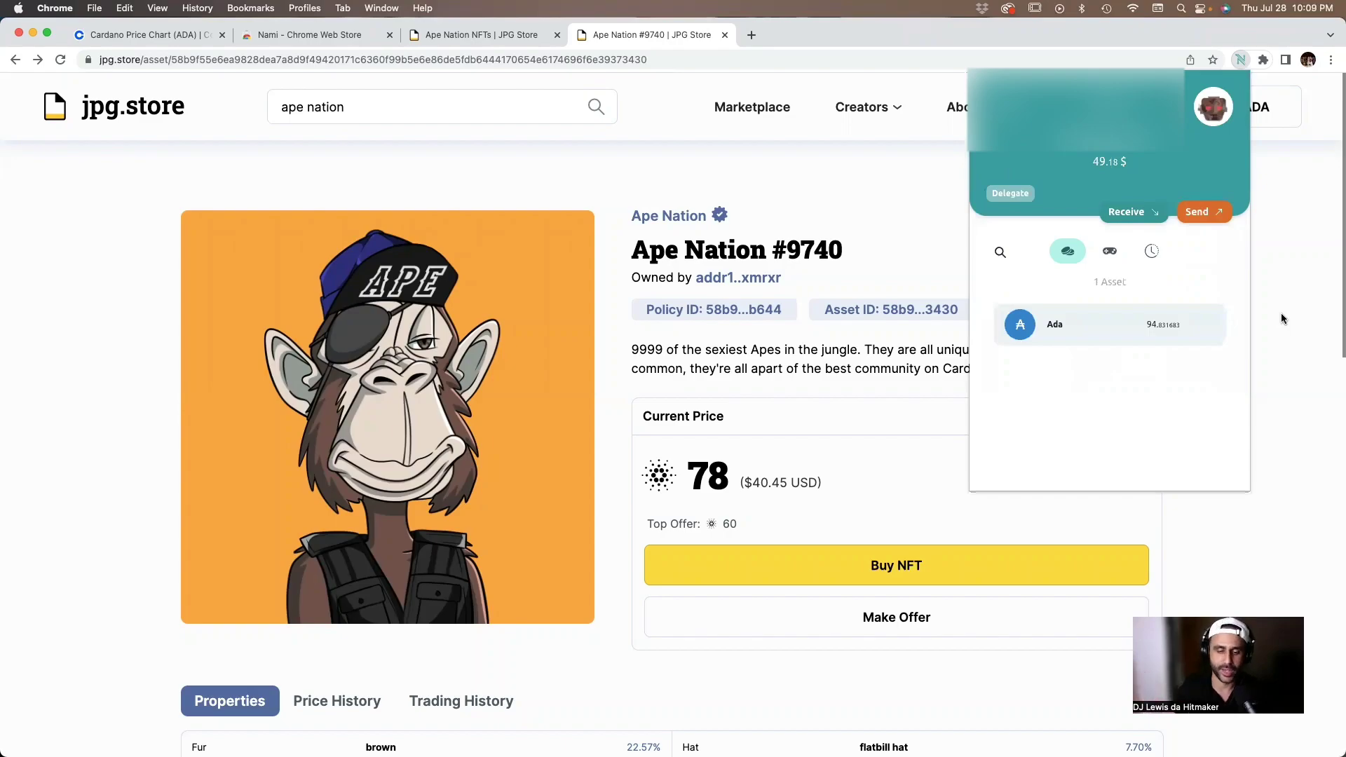
{"action": "left_click", "coordinate": [1281, 319]}
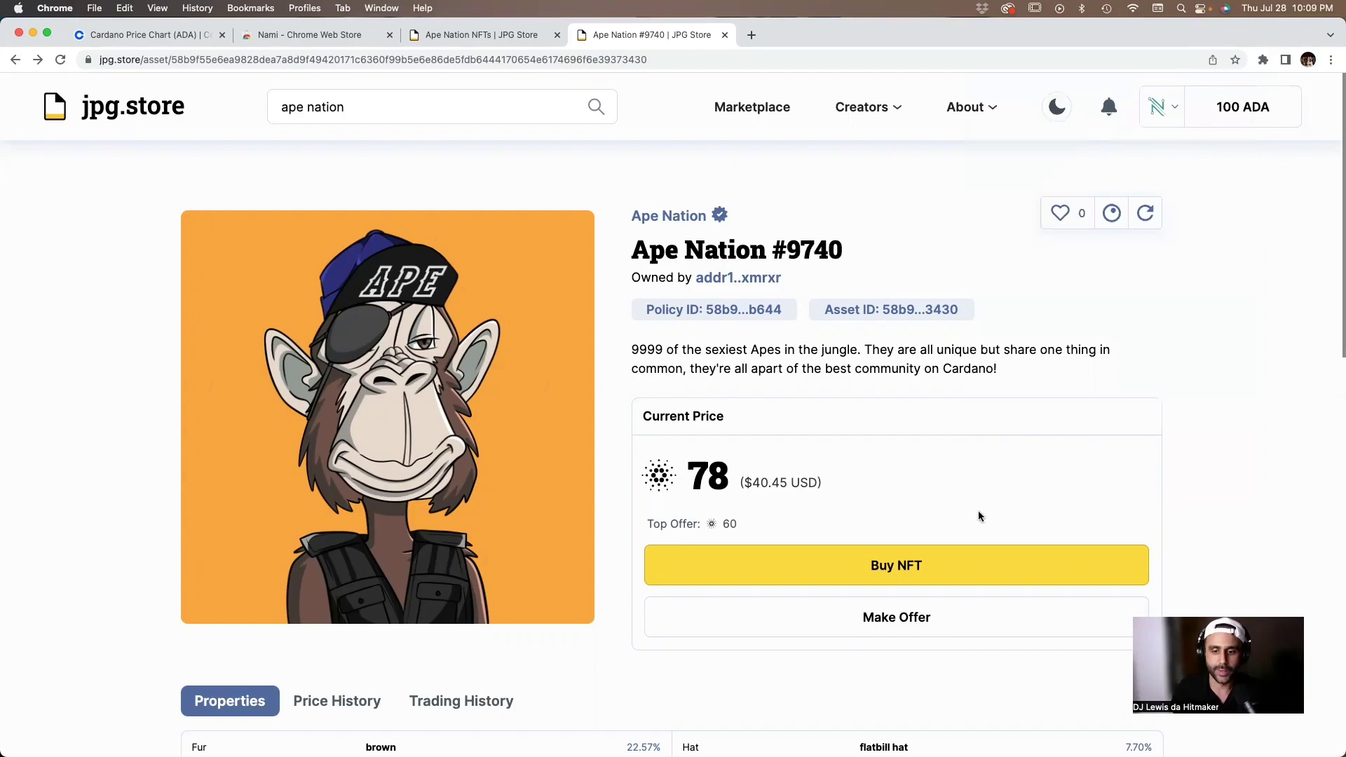
- Buy Ape Nation #9740 for 78 ADA and sign the transaction in the Nami wallet with the wallet password
{"action": "left_click", "coordinate": [886, 569]}
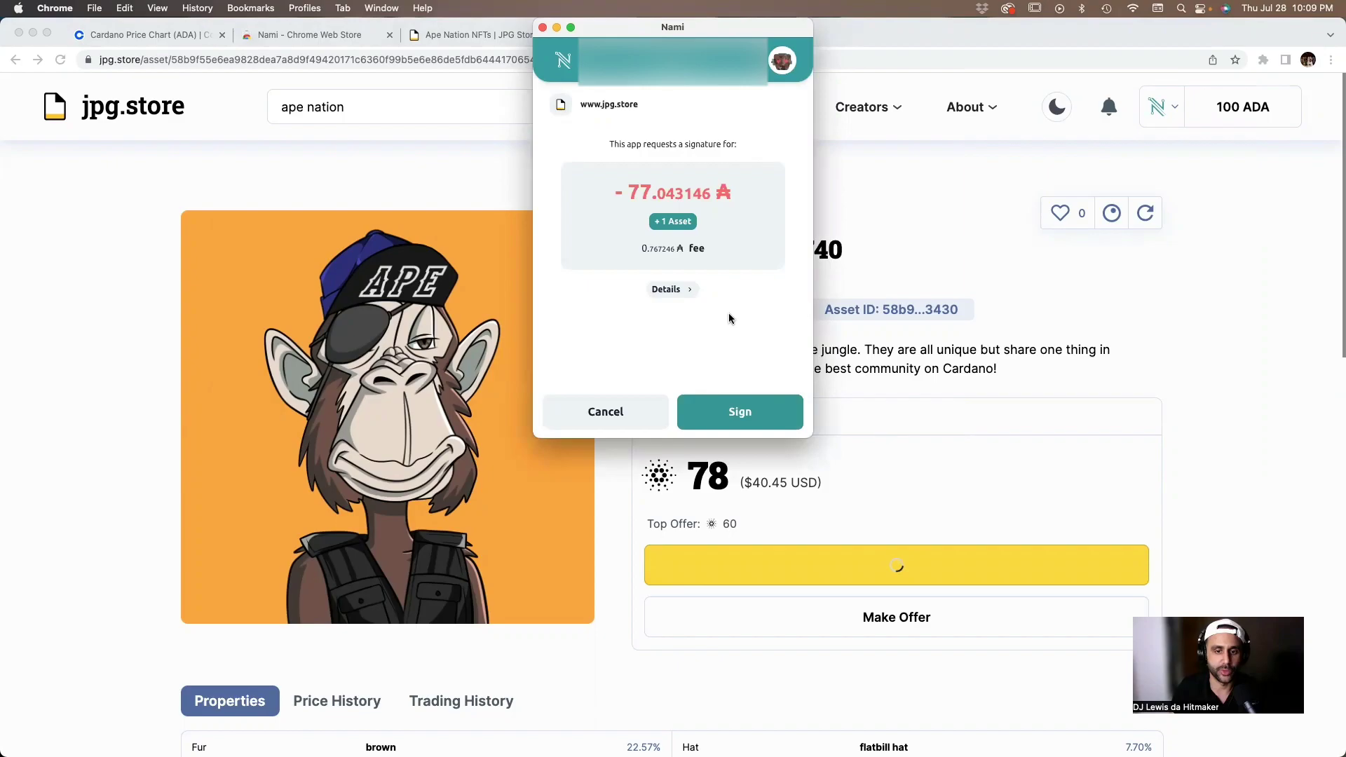
{"action": "left_click", "coordinate": [742, 413]}
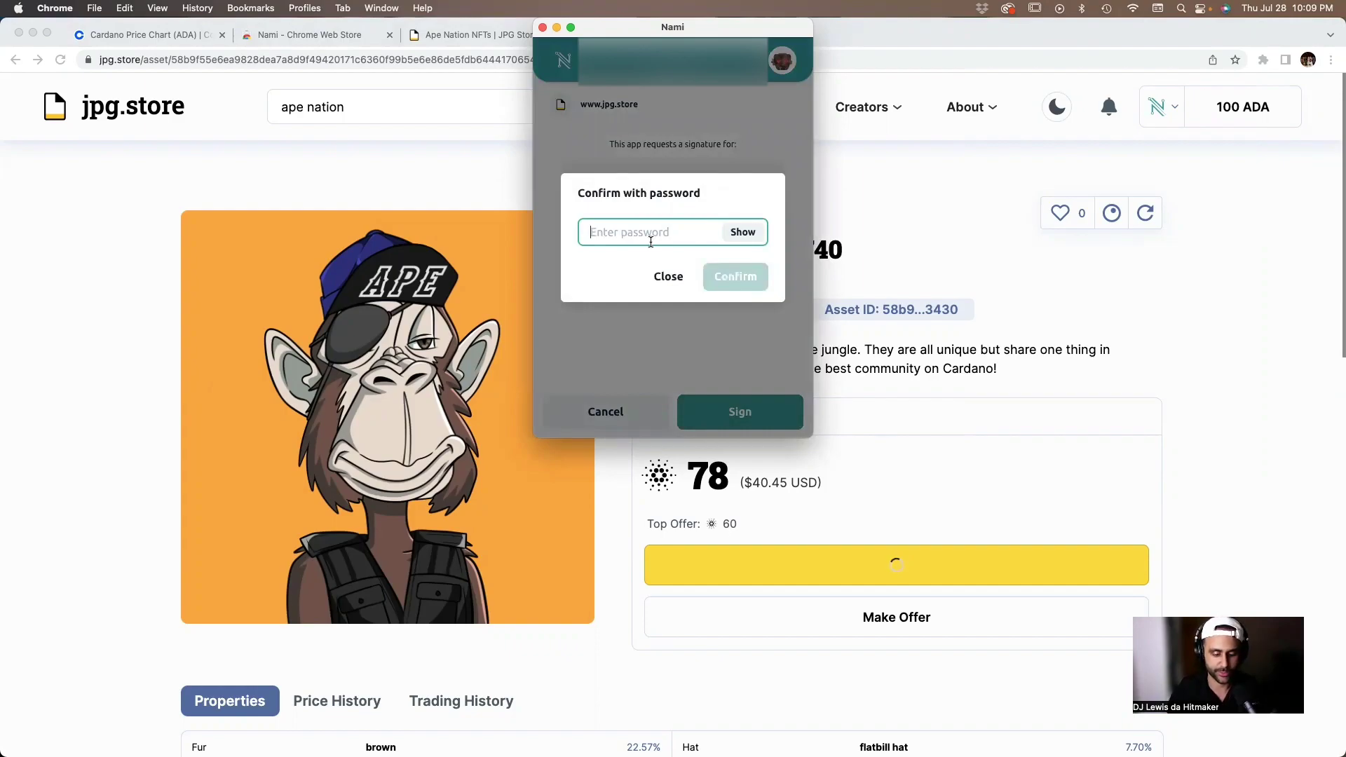
{"action": "type", "text": "•"}
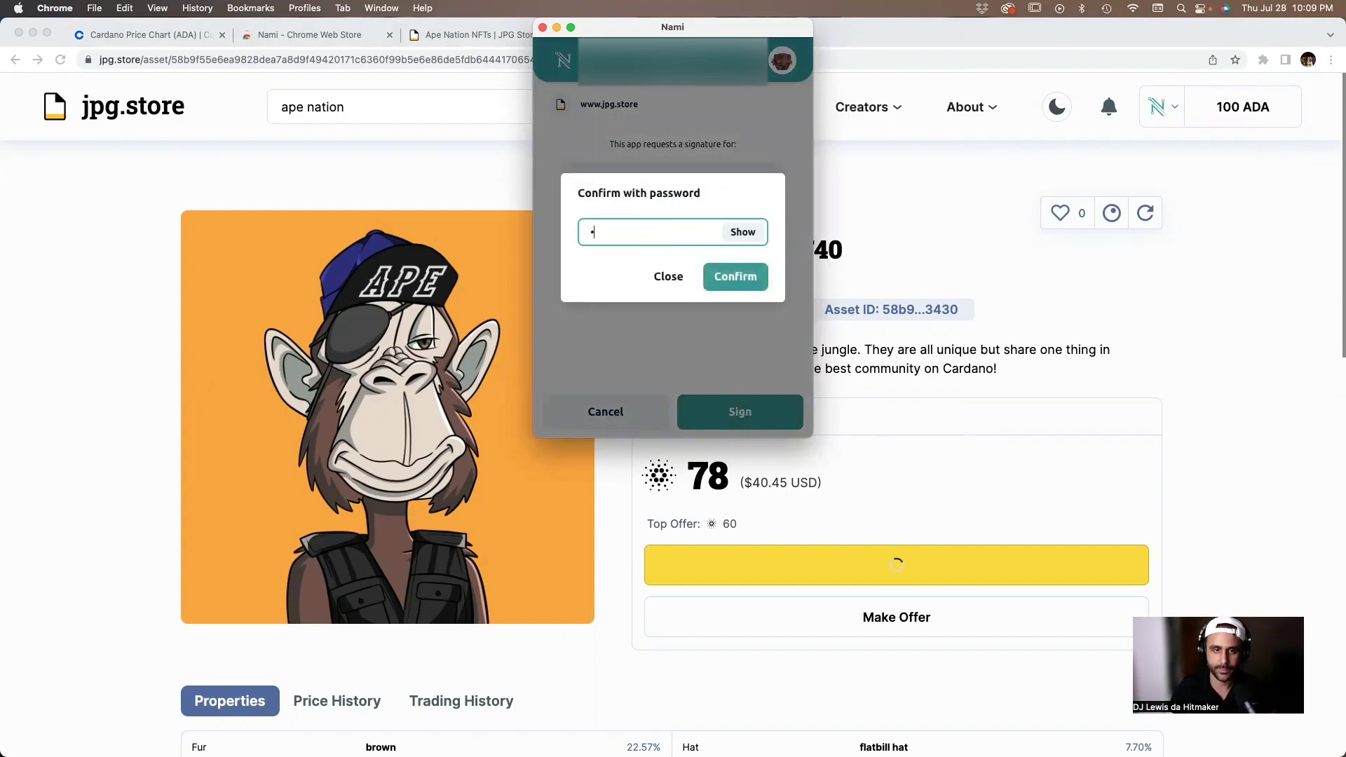
{"action": "type", "text": "••••••••••"}
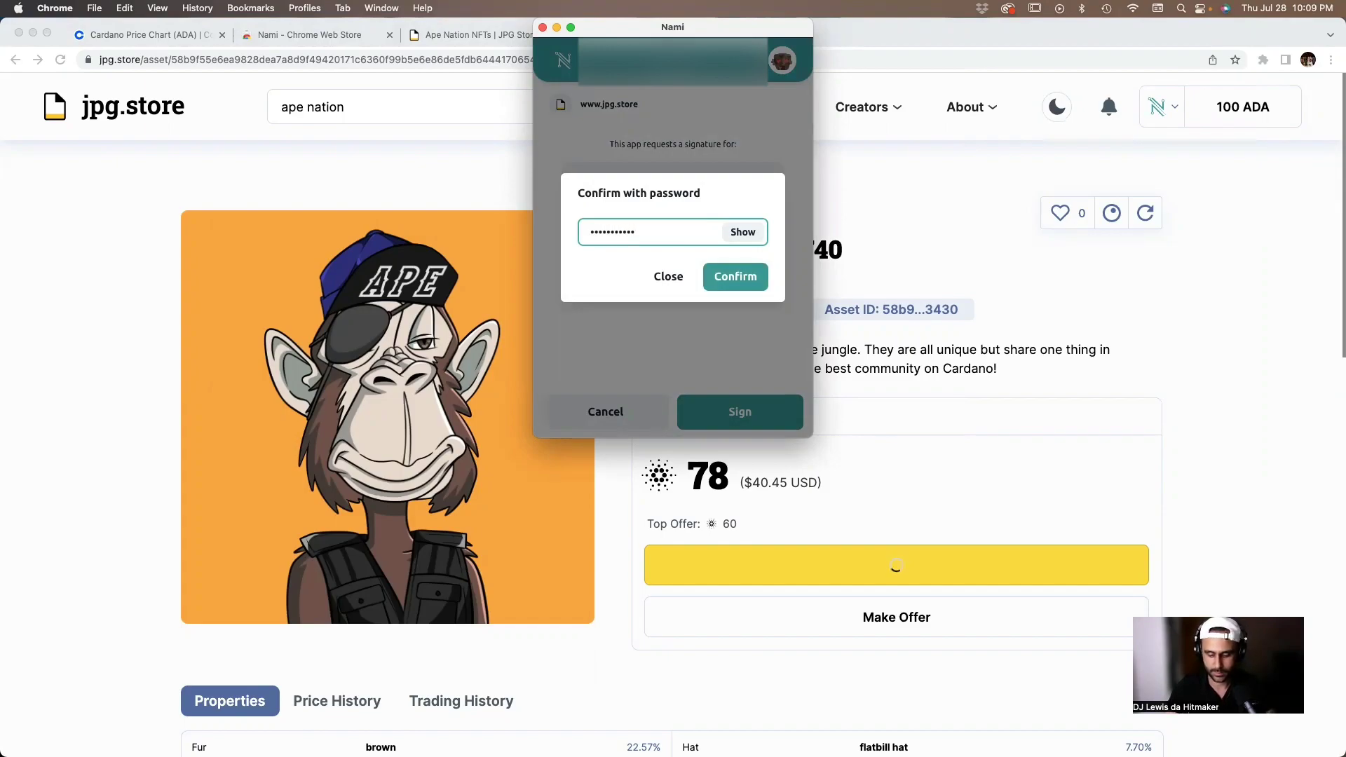
{"action": "left_click", "coordinate": [727, 280]}
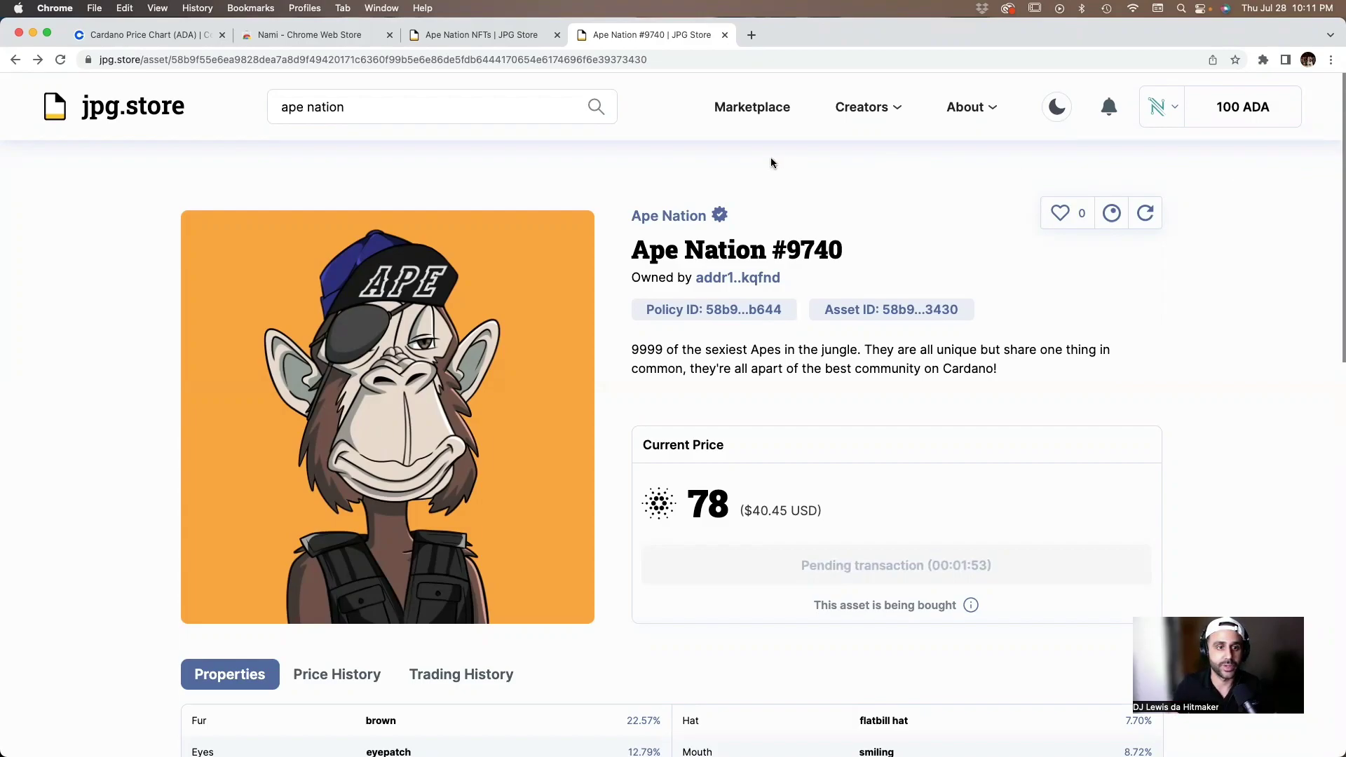
- Open the account profile on the marketplace and view the purchased ape among the owned NFTs
{"action": "left_click", "coordinate": [1237, 108]}
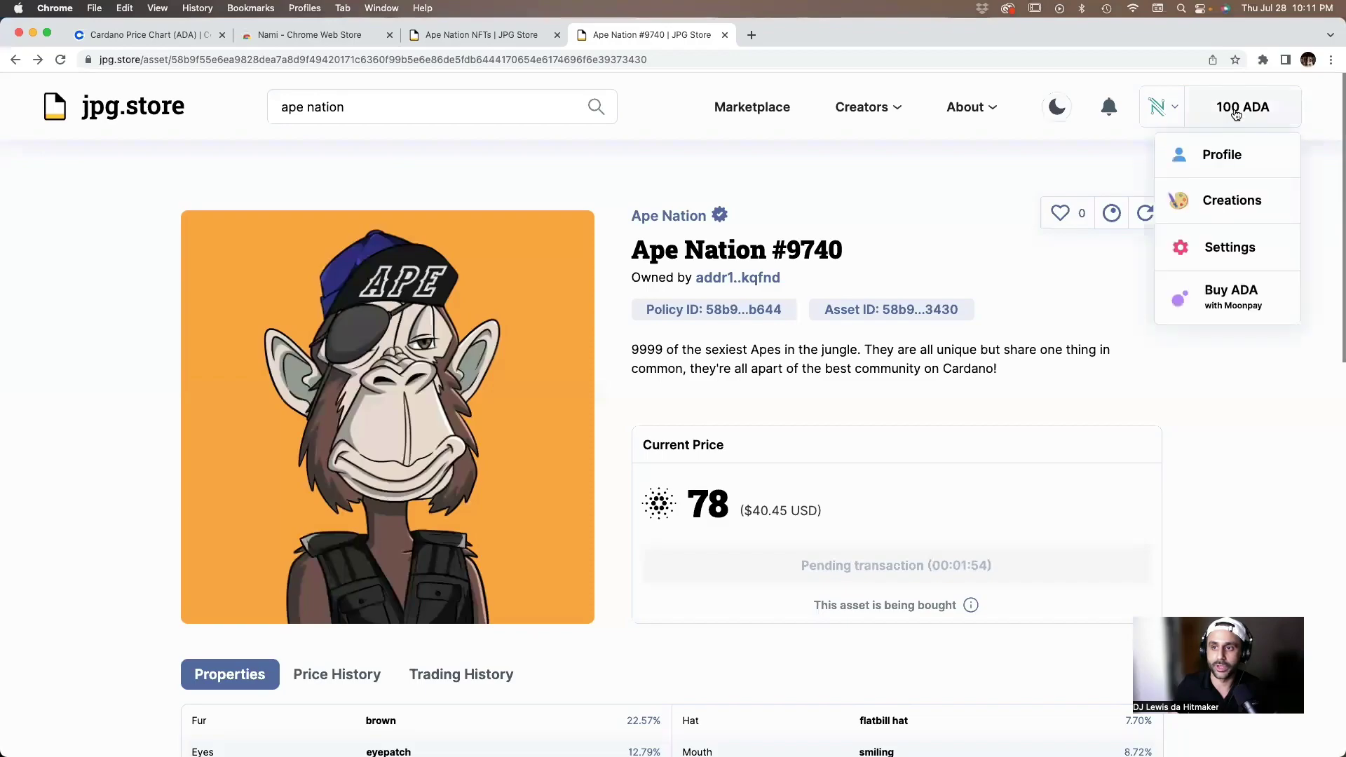
{"action": "left_click", "coordinate": [1222, 155]}
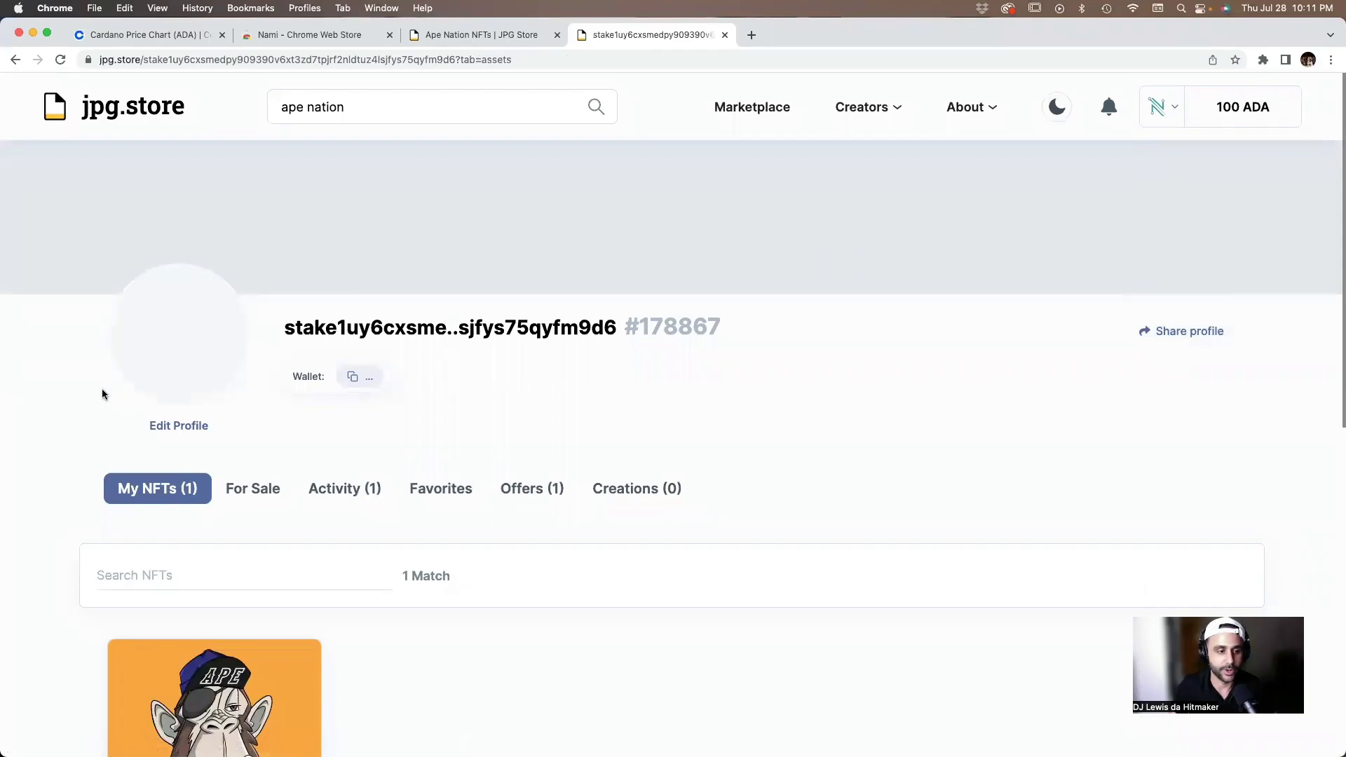
{"action": "scroll", "coordinate": [72, 512], "scroll_direction": "down", "scroll_amount": 1}
{"action": "scroll", "coordinate": [71, 512], "scroll_direction": "down", "scroll_amount": 4}
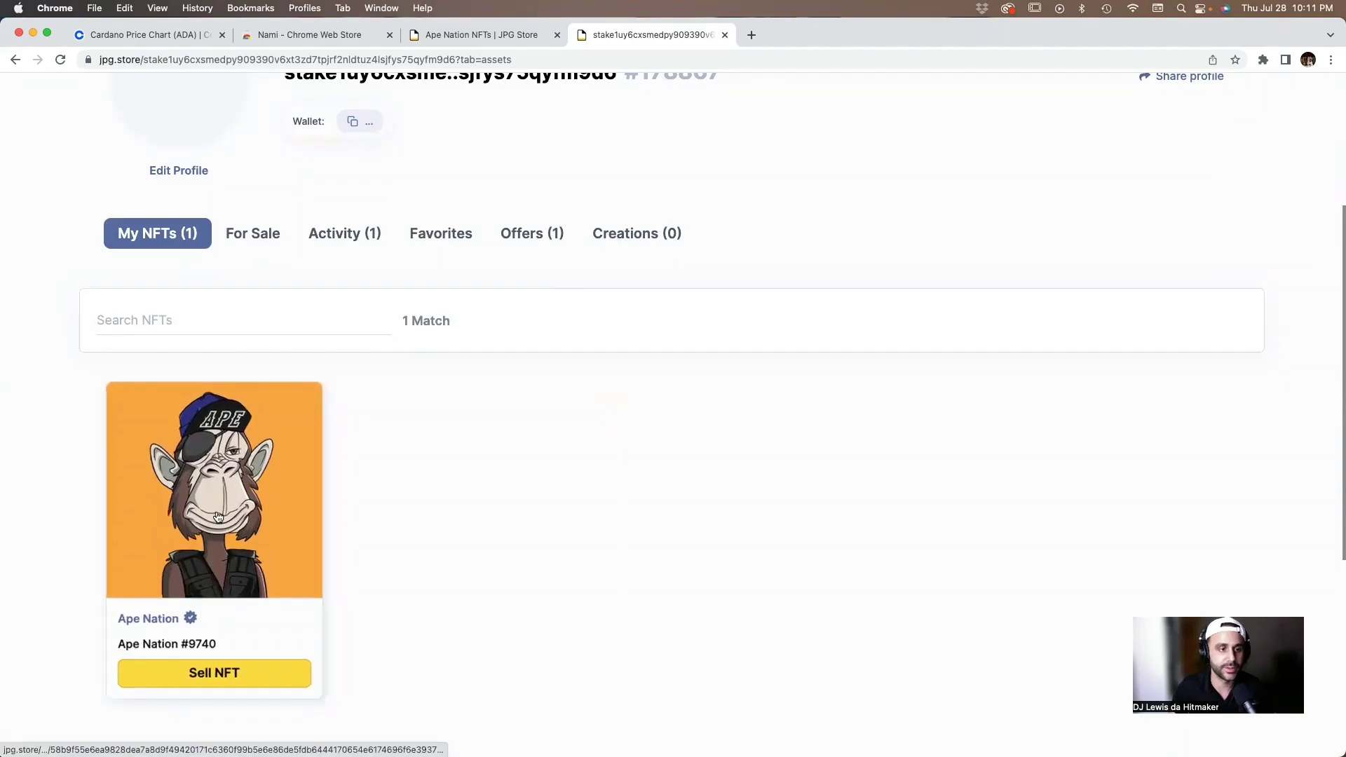
{"action": "scroll", "coordinate": [1065, 414], "scroll_direction": "up", "scroll_amount": 5}
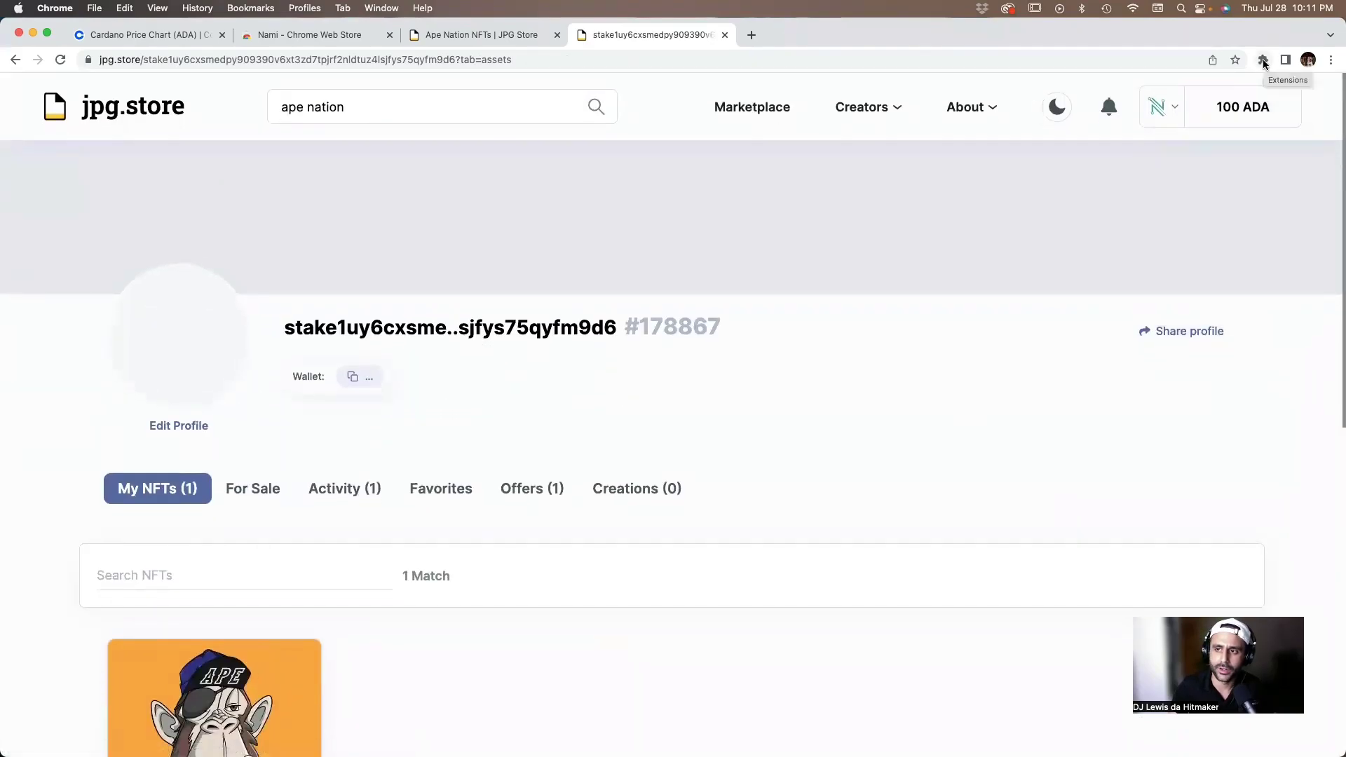
- Check the Nami wallet's collectibles for the purchased ape and return to the jpg.store home page
{"action": "left_click", "coordinate": [1264, 61]}
{"action": "left_click", "coordinate": [1130, 197]}
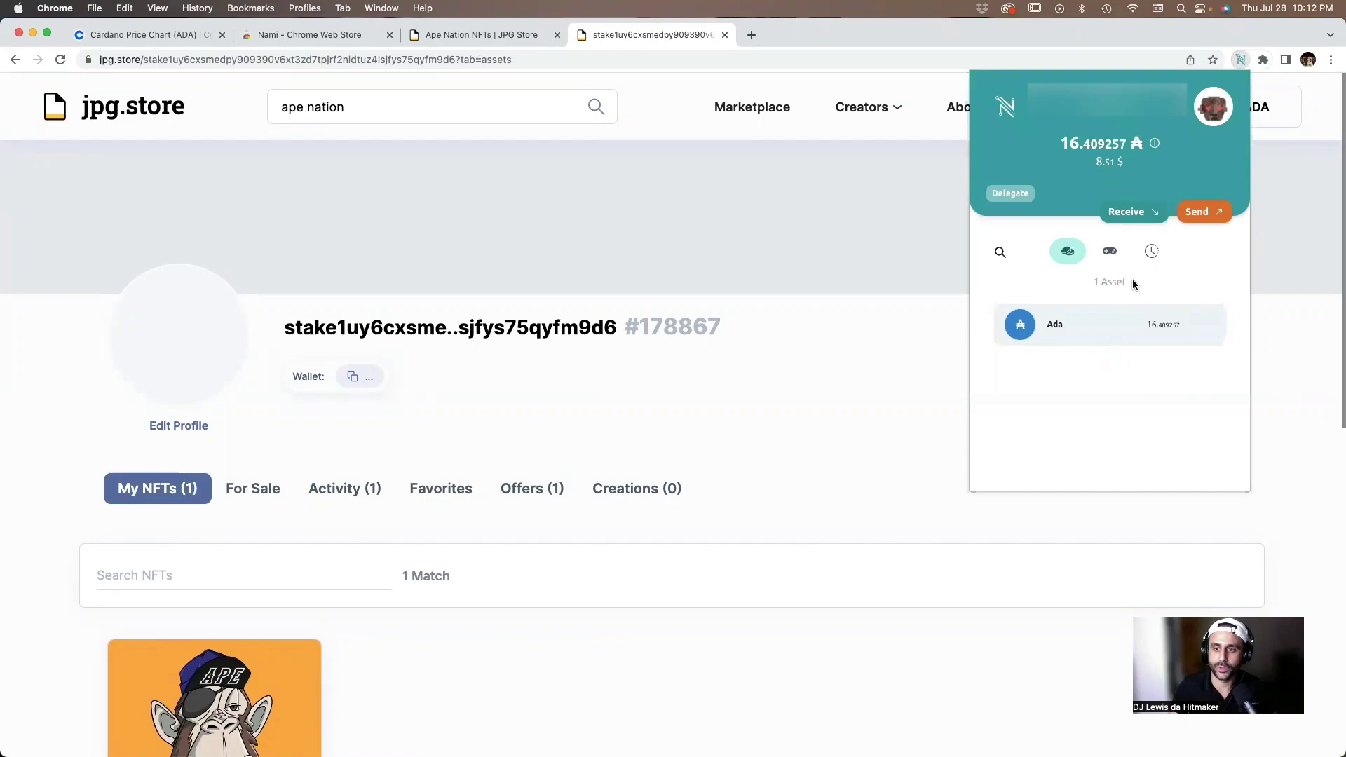
{"action": "left_click", "coordinate": [1109, 254]}
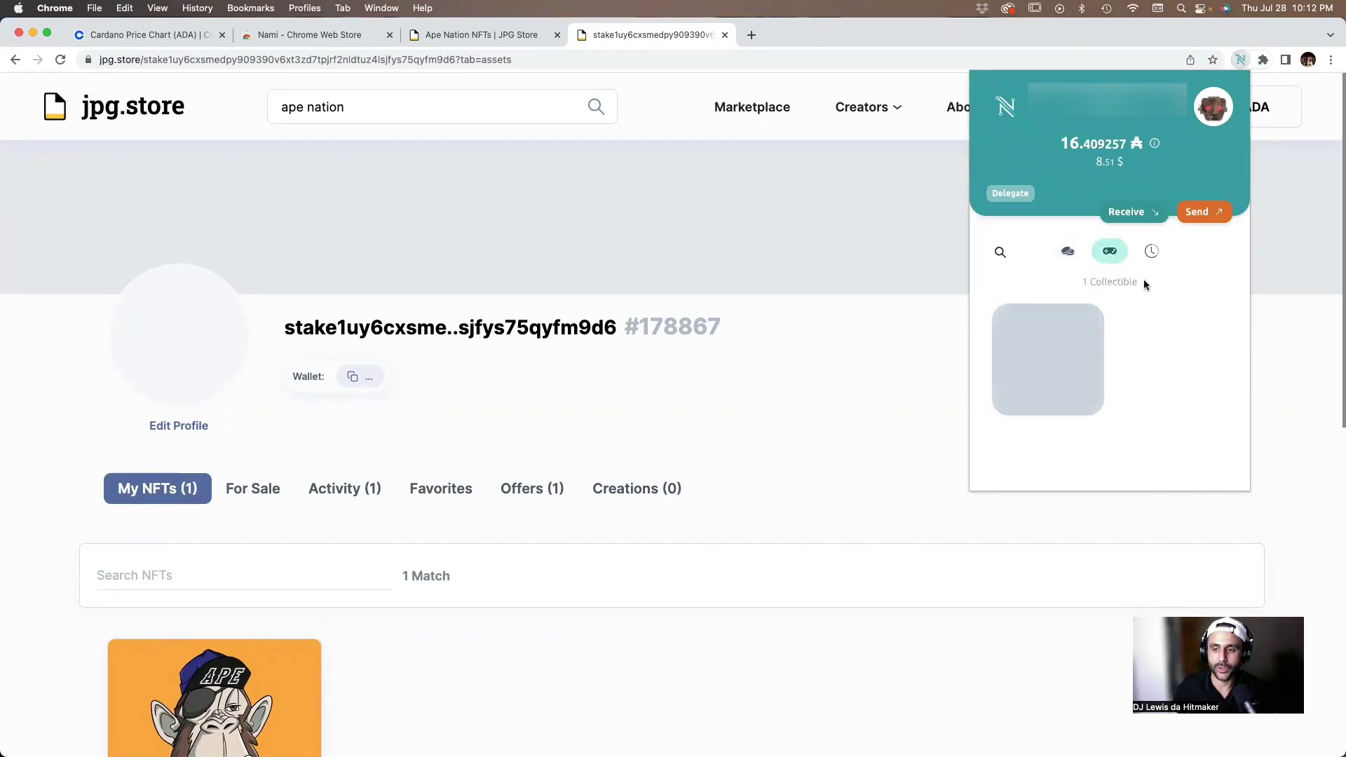
{"action": "mouse_move", "coordinate": [1055, 354]}
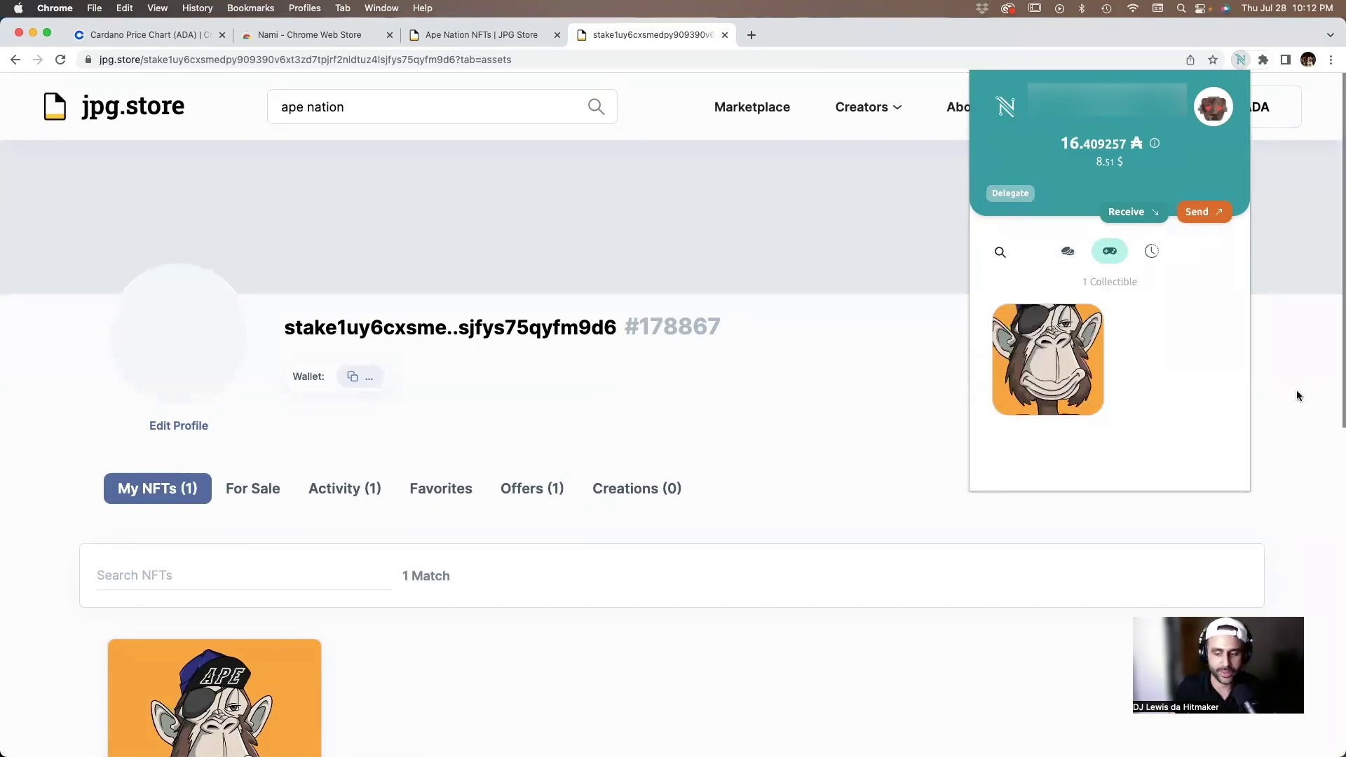
{"action": "key", "text": "super+alt+Left"}
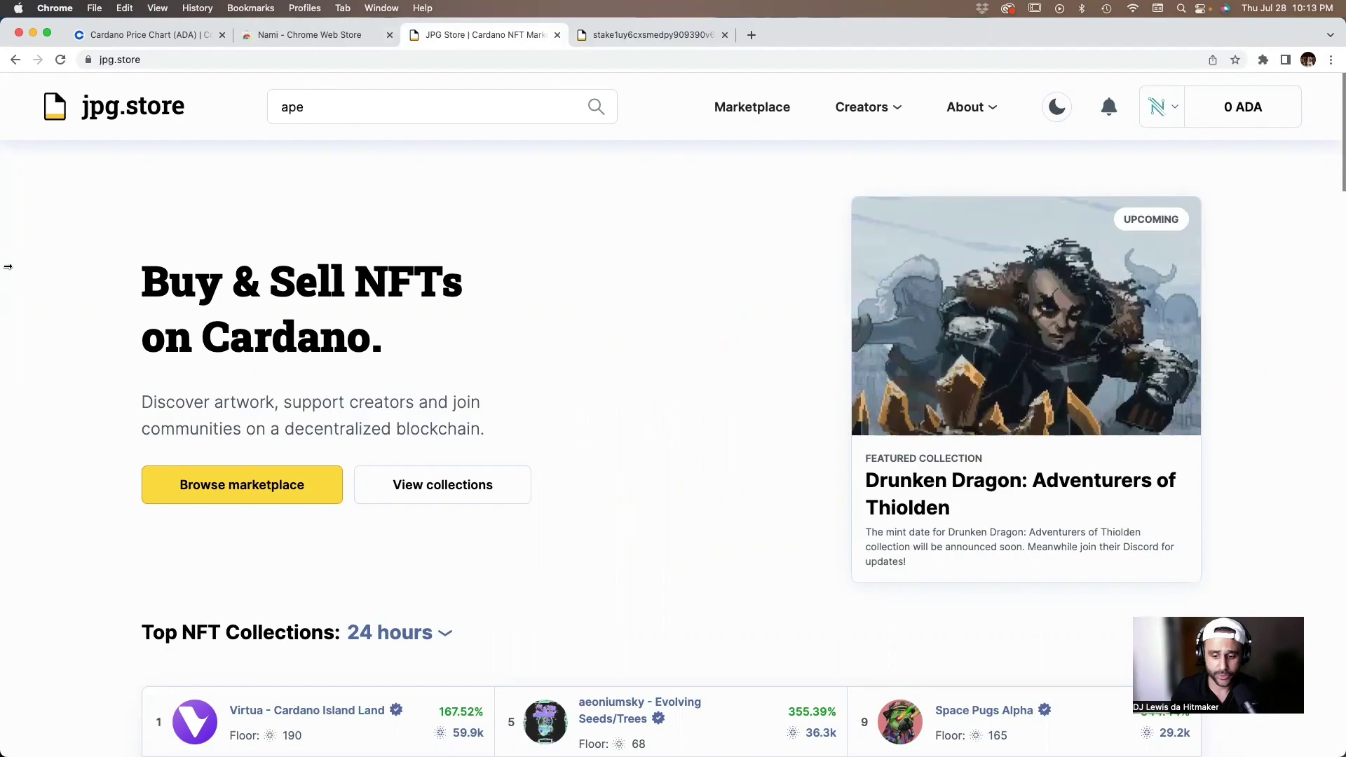